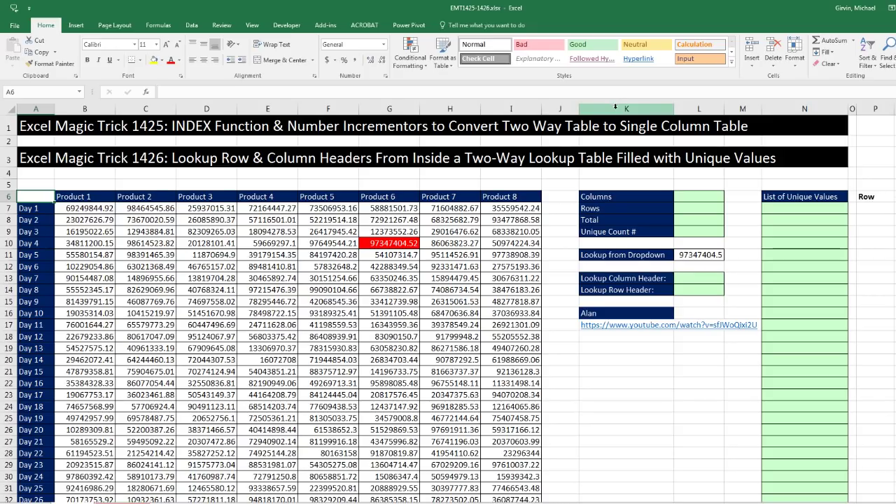
Hide columns K through M and select the first cell under List of Unique Values.
click(564, 110)
drag(616, 109, 742, 110)
right_click(742, 111)
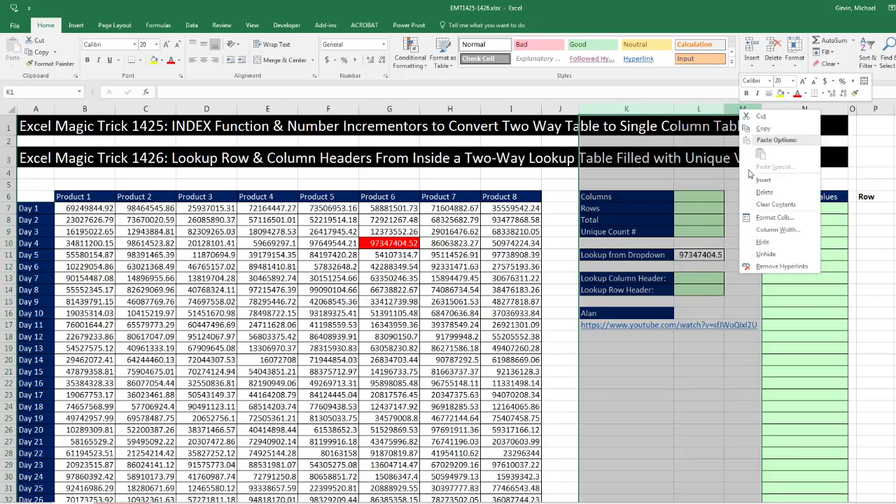
click(774, 245)
click(616, 207)
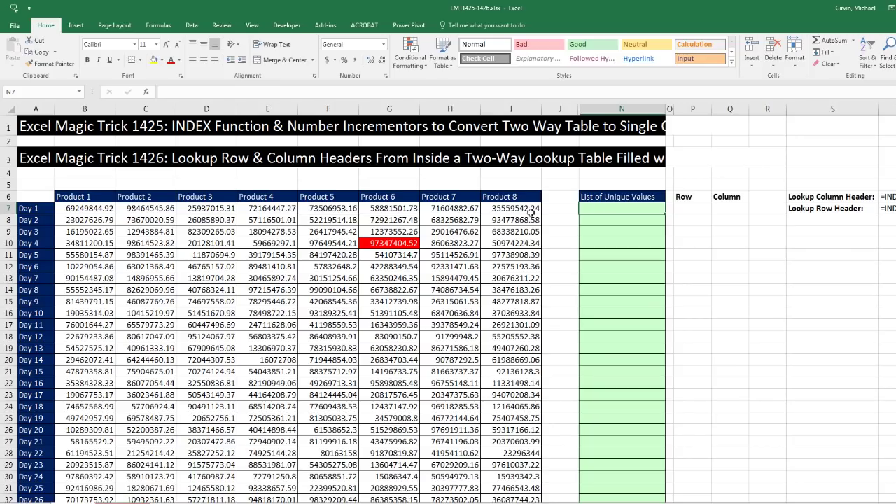
Copy the Day 1 to Day 40 values of Product 1, Product 2 and Product 3 as separate items in the displayed Office Clipboard.
ctrl+scroll(406, 260, down, 4)
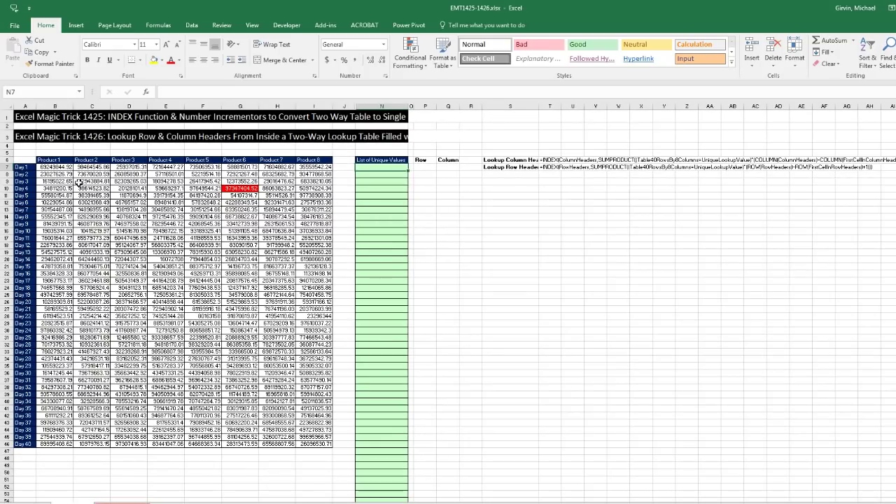
drag(55, 168, 70, 444)
key(ctrl+c)
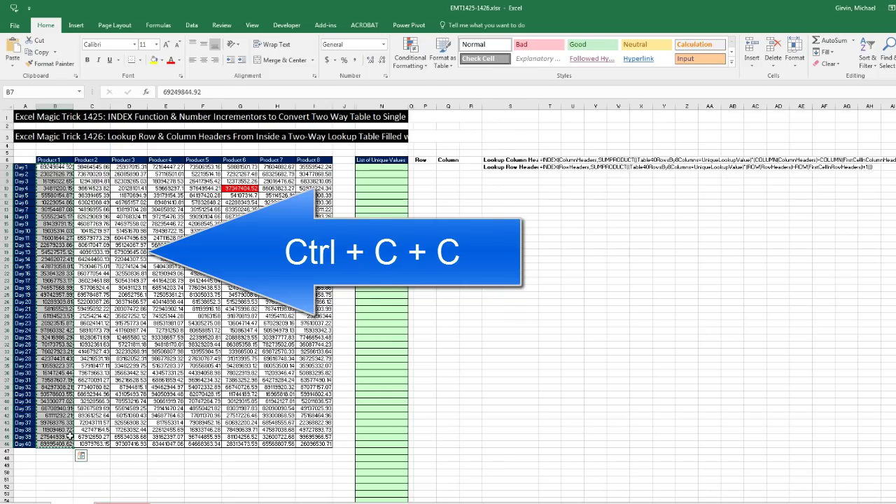
key(ctrl+c)
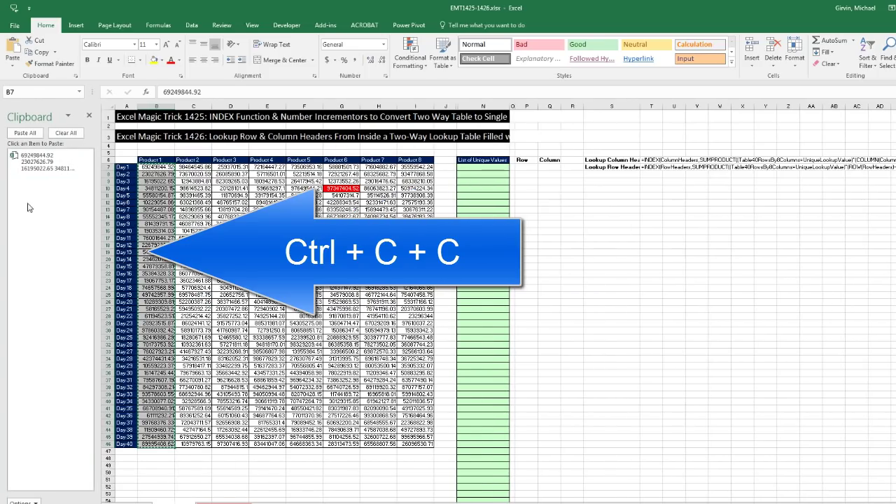
drag(194, 167, 197, 451)
key(ctrl+c)
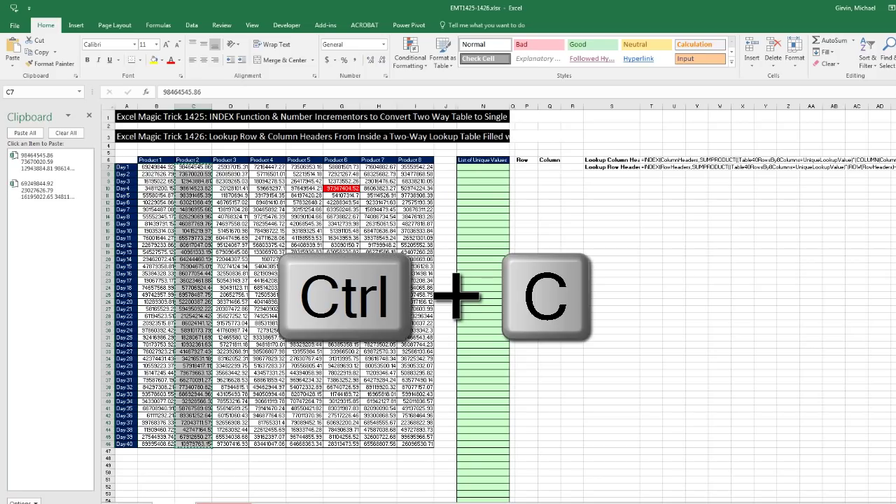
drag(230, 166, 234, 445)
key(ctrl+c)
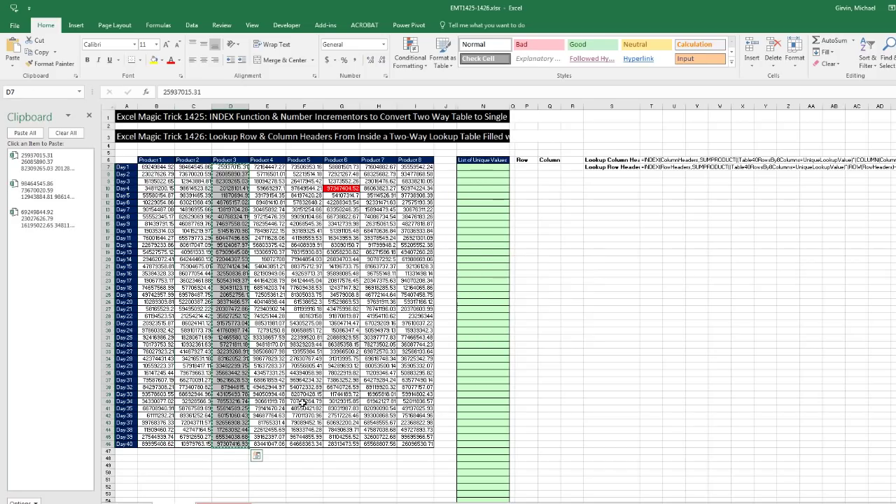
Add the Day 1 to Day 40 values of Product 4 and Product 5 to the Office Clipboard as separate items.
key(Right)
key(ctrl+shift+Down)
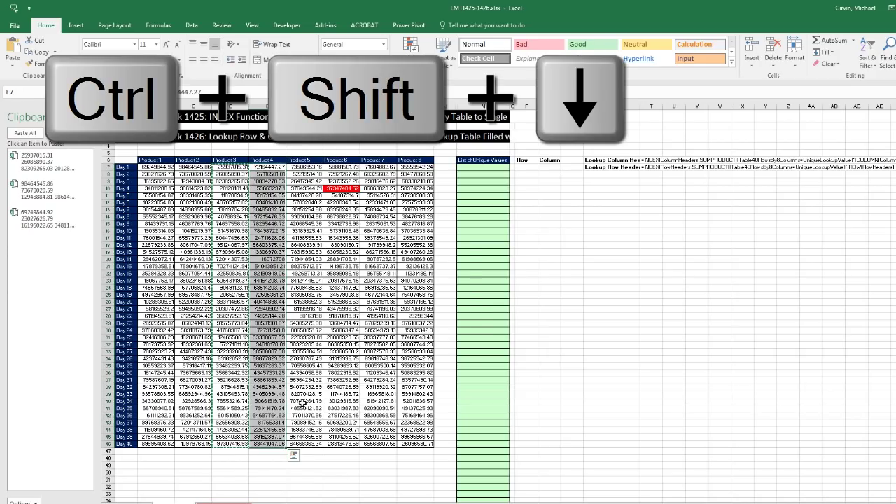
key(ctrl+c)
key(Right)
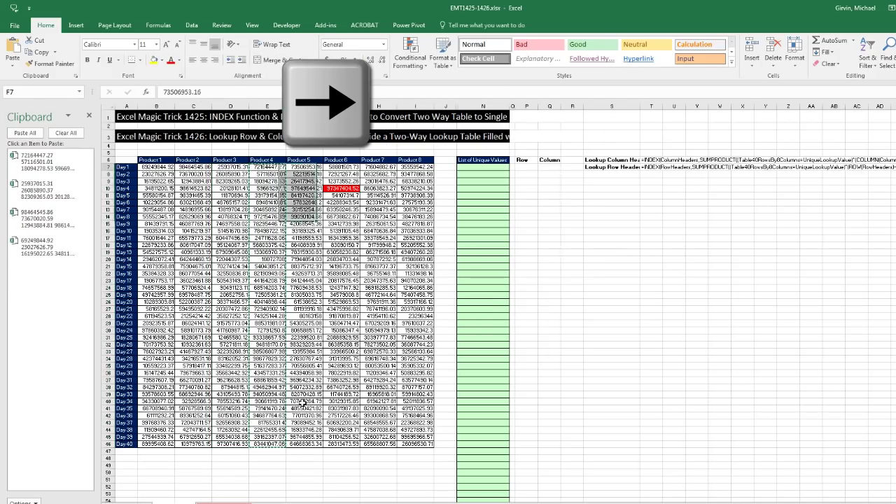
key(ctrl+shift+Down)
key(ctrl+c)
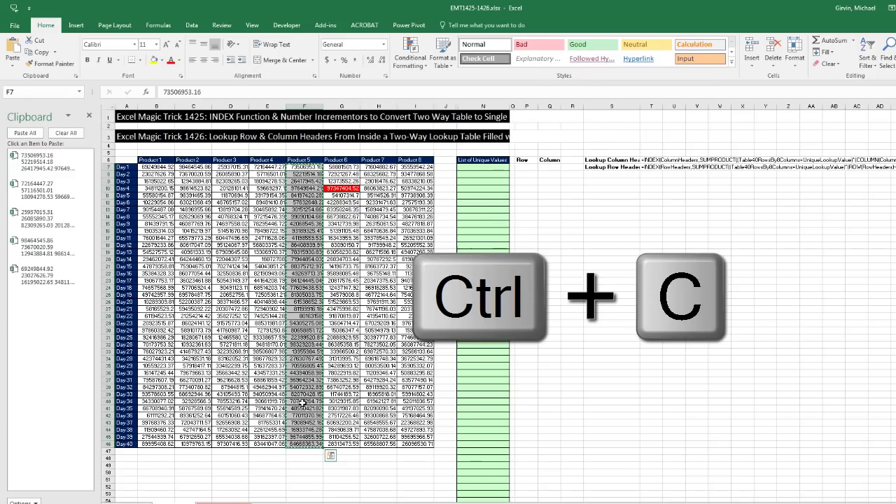
Collect the full value columns of Product 6, Product 7 and Product 8 on the Office Clipboard as separate items.
key(Right)
key(ctrl+shift+Down)
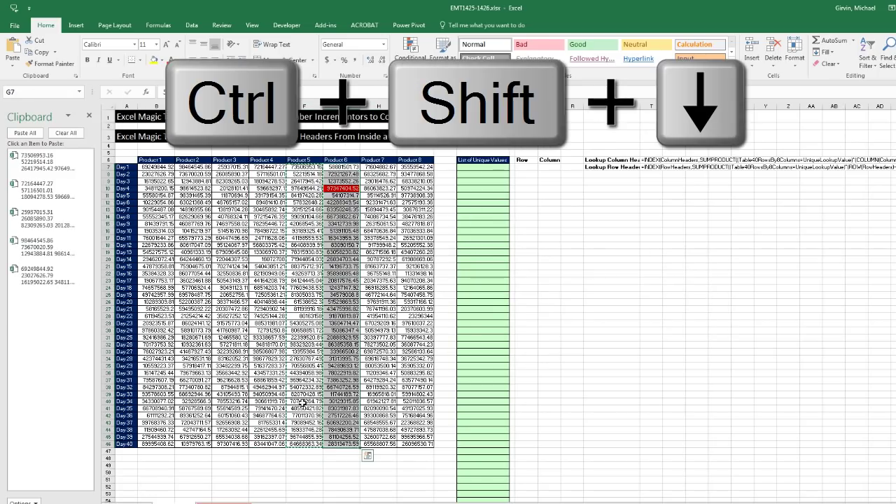
key(ctrl+c)
key(Right)
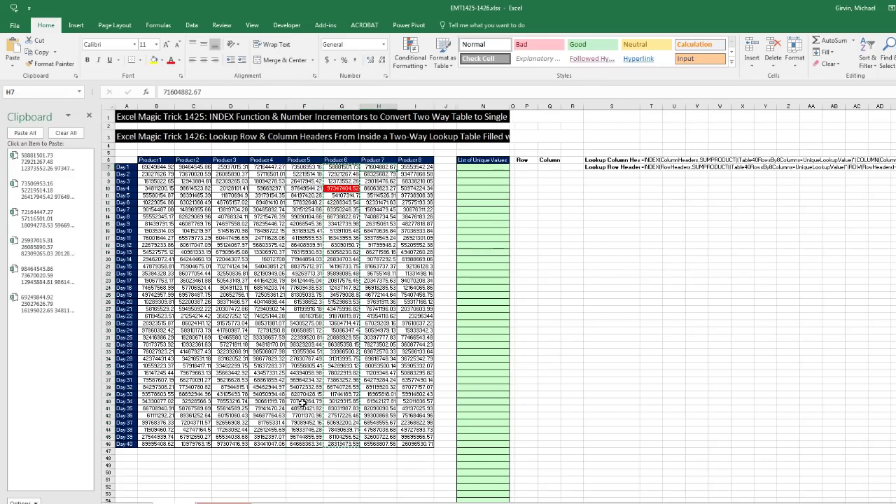
key(ctrl+shift+Down)
key(ctrl+c)
key(Right)
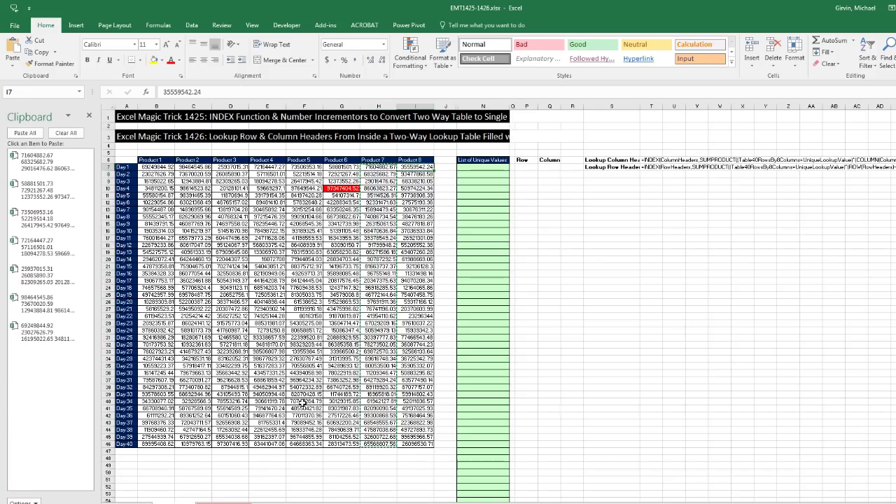
key(ctrl+shift+Down)
key(ctrl+c)
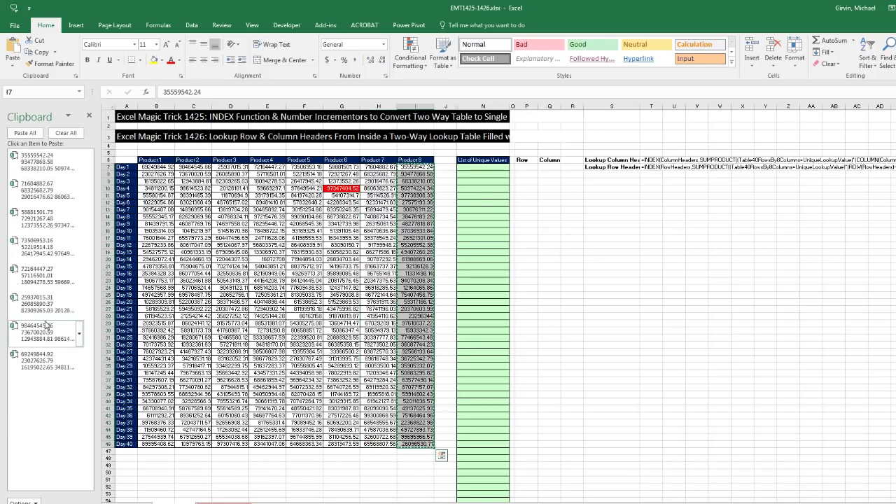
Enter the heading "Full List" in U10 and paste all collected clipboard items below it, starting in U11.
click(673, 187)
text(Fu)
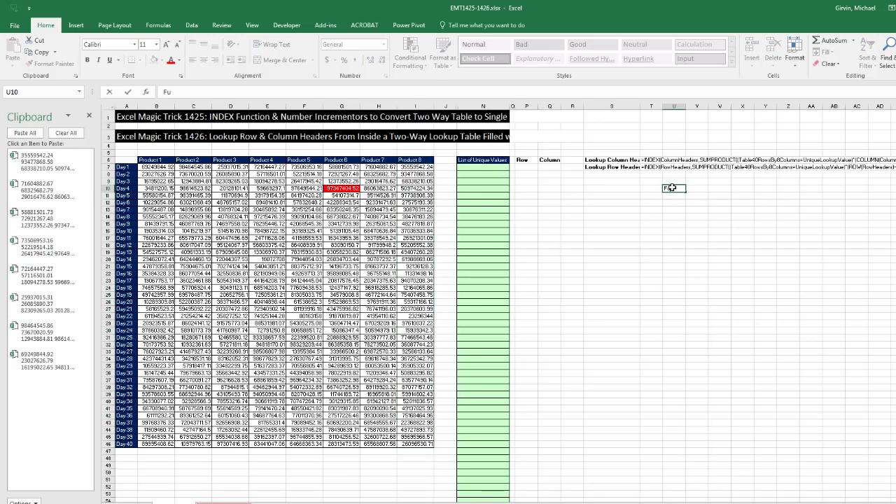
text(ll List)
key(Return)
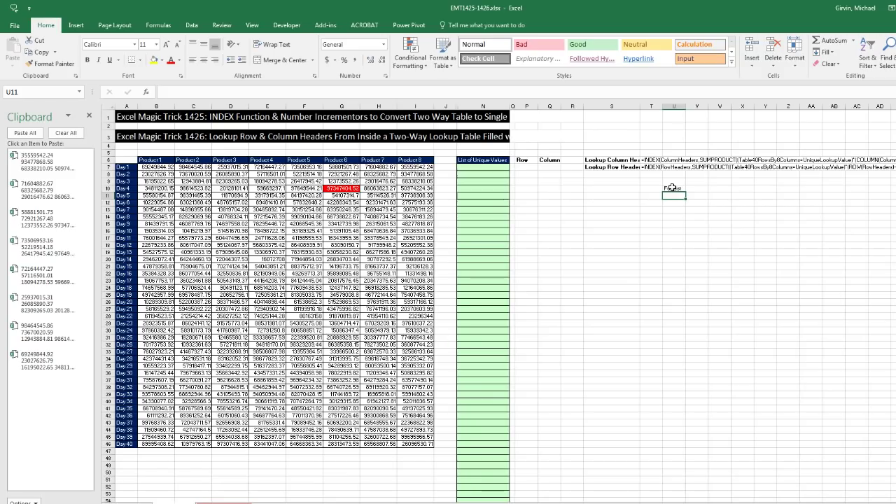
click(26, 133)
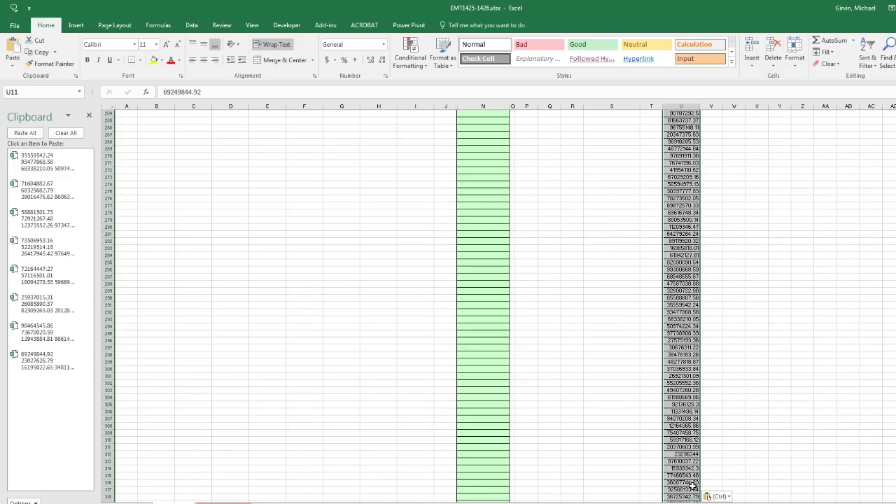
key(ctrl+Up)
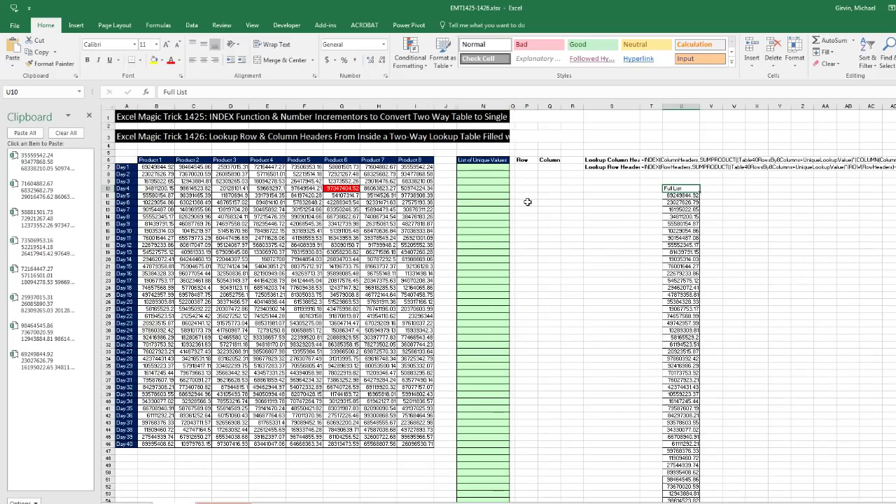
Examine the order of the table values across the Day 1 and Day 2 rows relative to the empty List of Unique Values column.
click(482, 167)
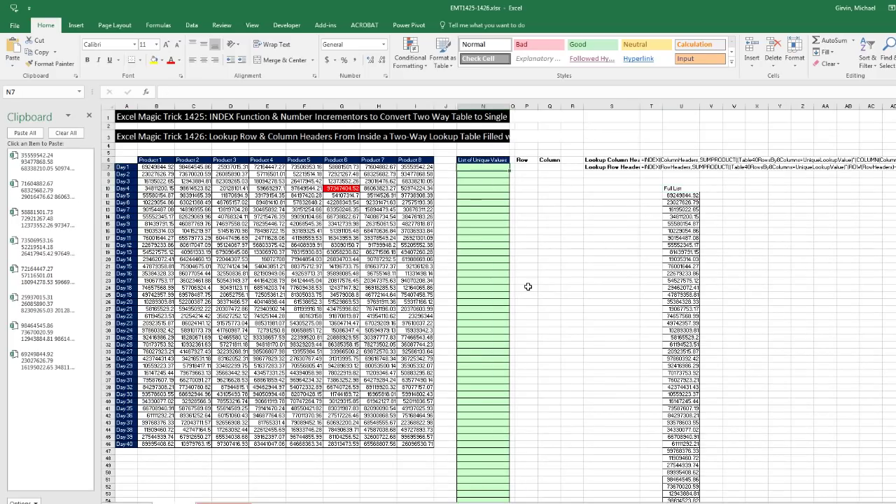
scroll(528, 286, up, 3)
scroll(526, 289, down, 3)
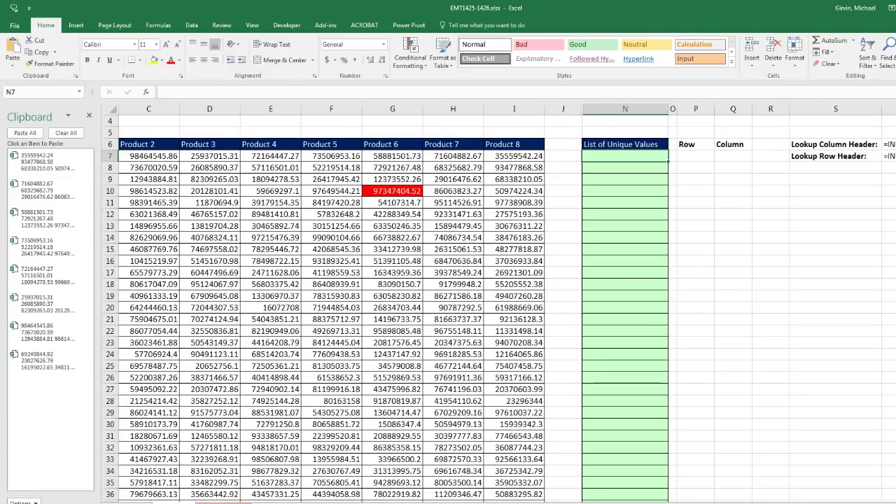
scroll(345, 224, left, 2)
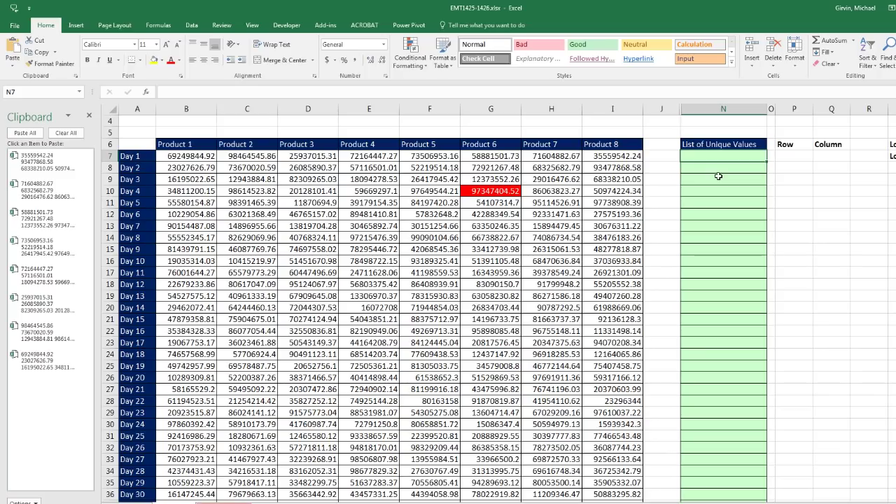
drag(189, 155, 594, 379)
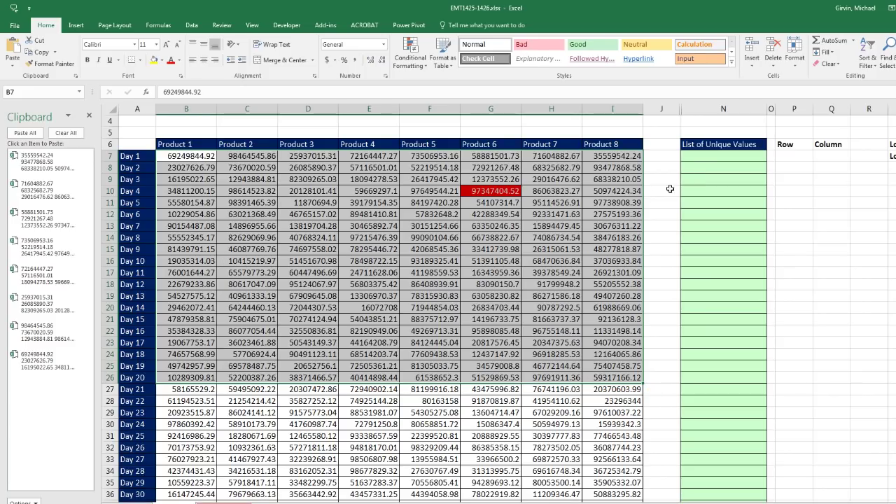
click(695, 158)
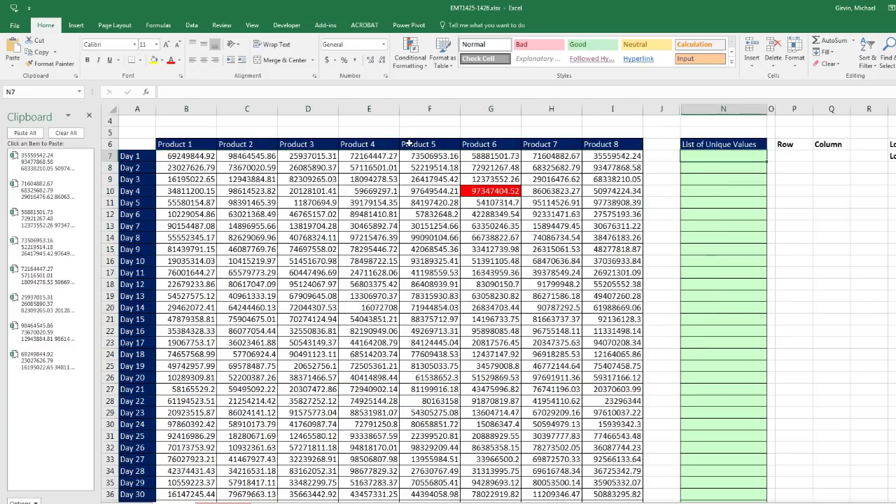
click(192, 158)
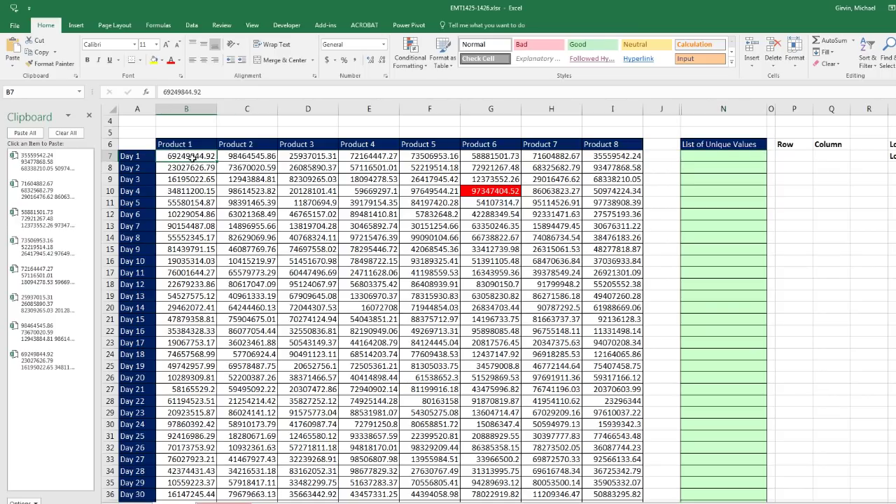
click(242, 158)
click(295, 155)
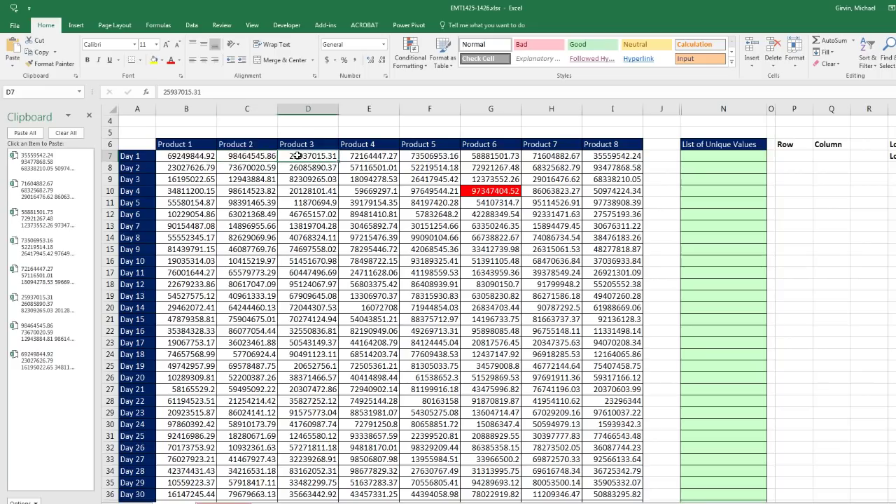
click(171, 169)
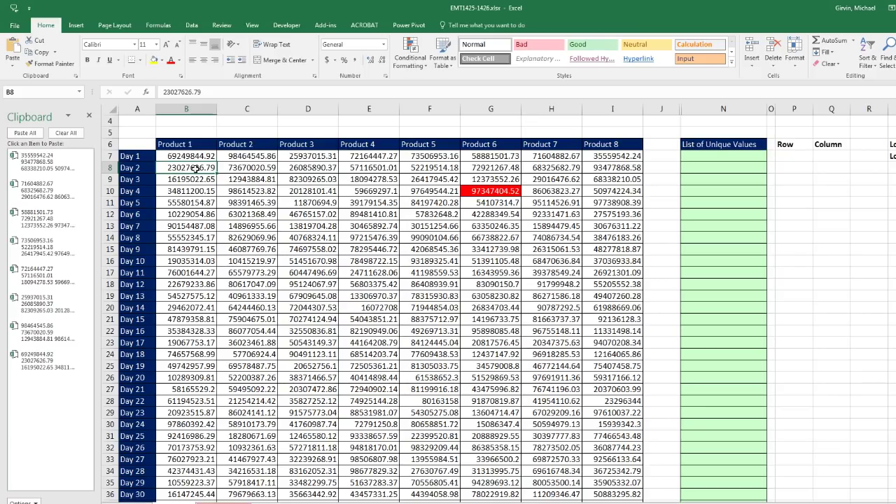
click(236, 169)
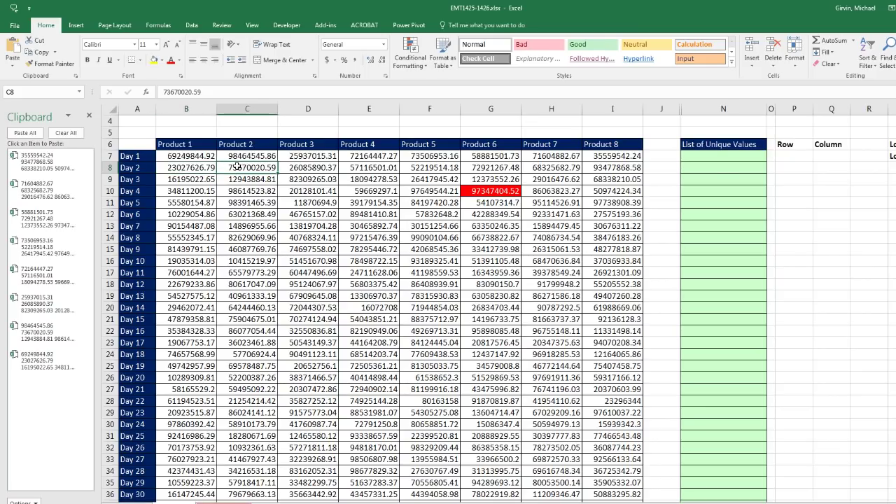
click(716, 158)
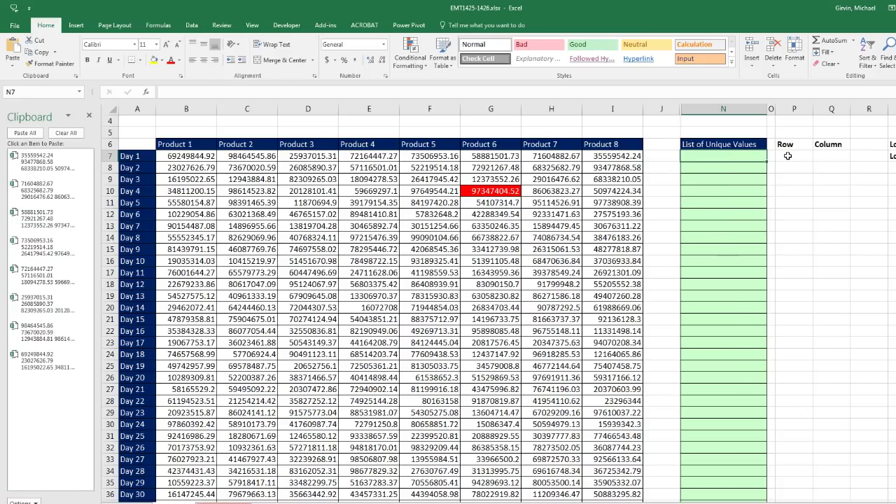
Enter =ROWS(N$7:N7) in P7 under the Row heading and fill the formula down column P.
click(788, 155)
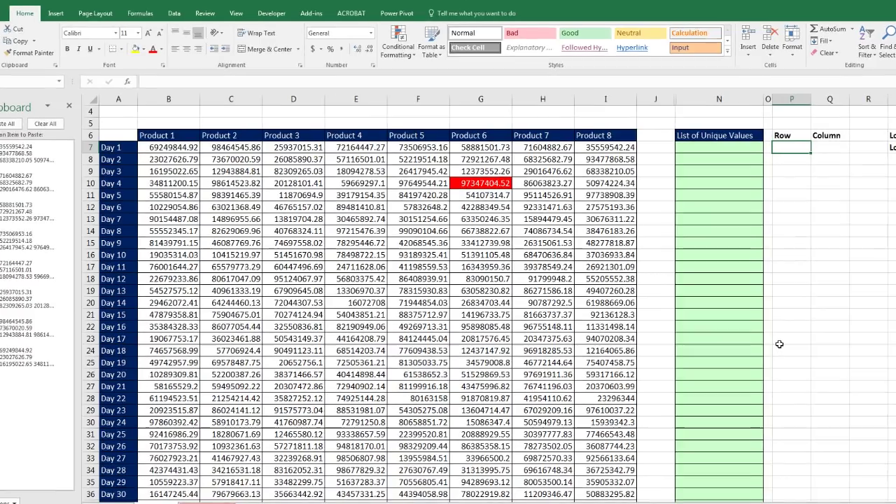
text(=ro)
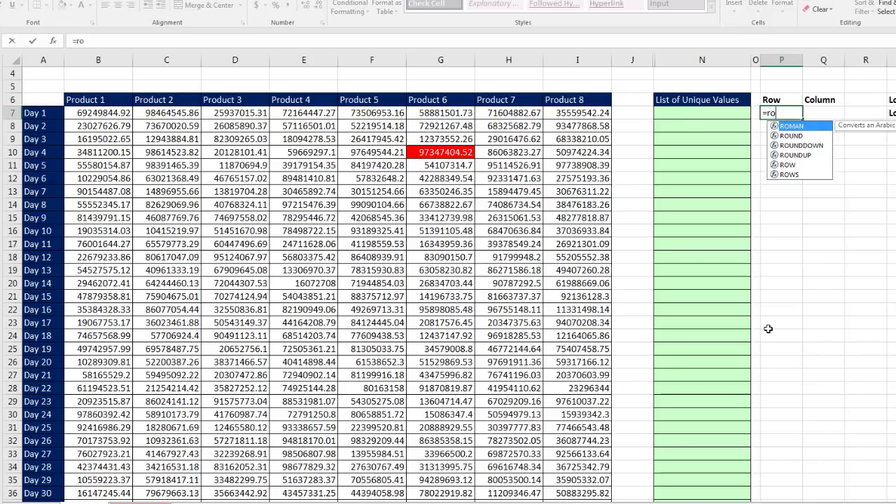
text(ws)
key(Tab)
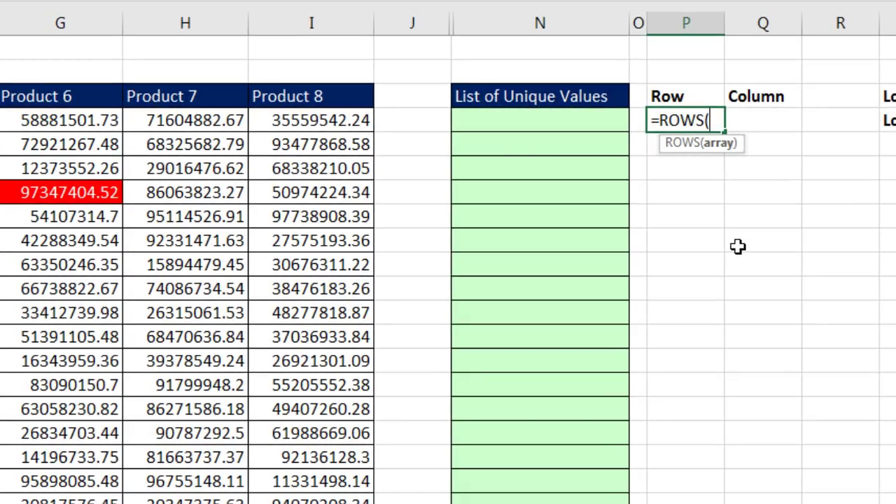
text(N$7:N)
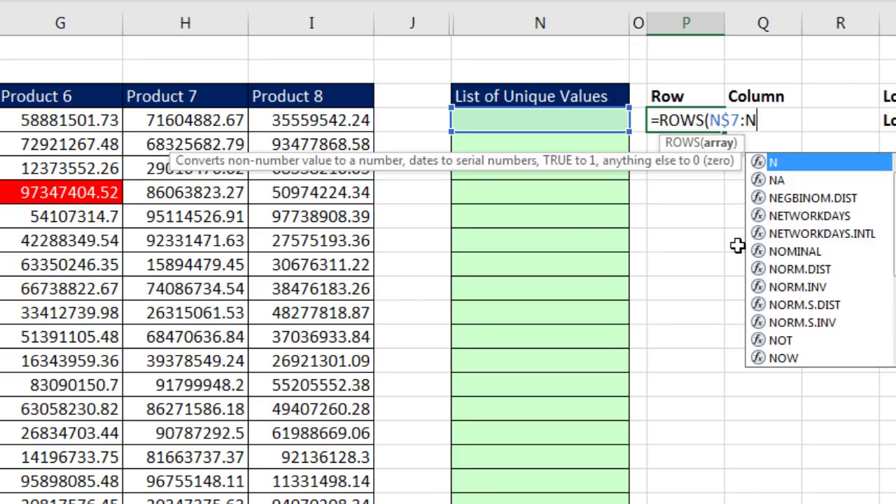
text(7))
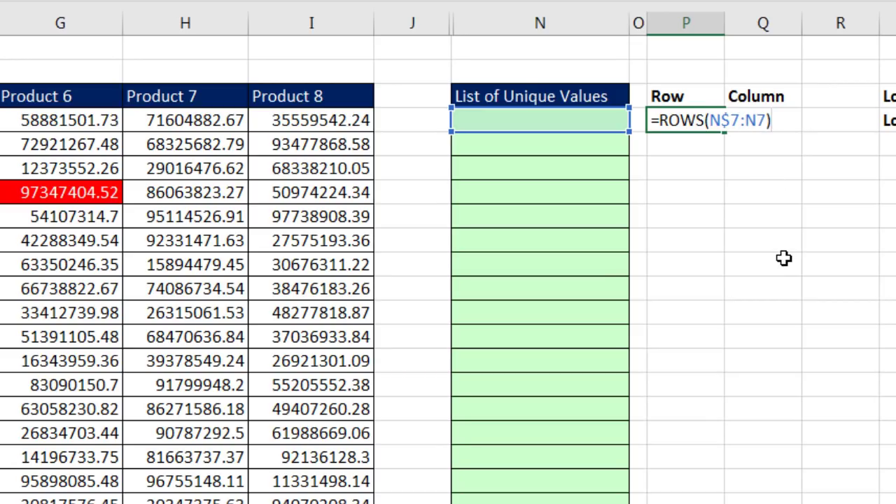
key(ctrl+Return)
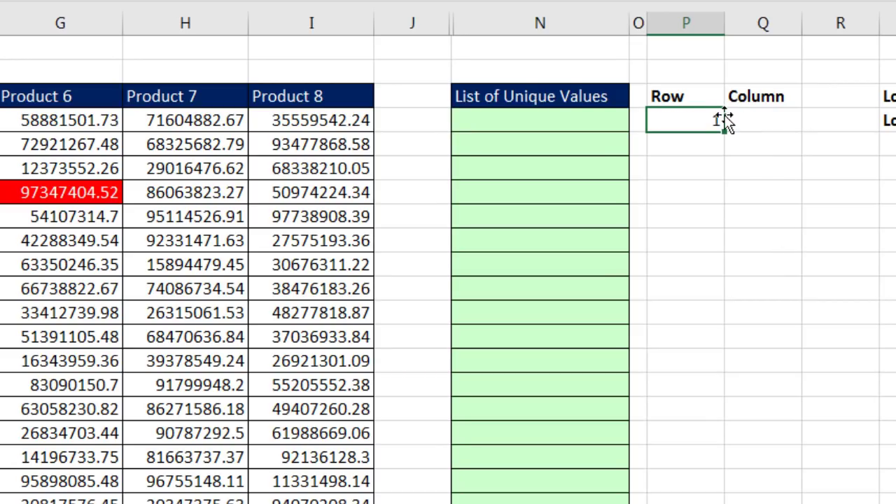
drag(725, 135, 724, 499)
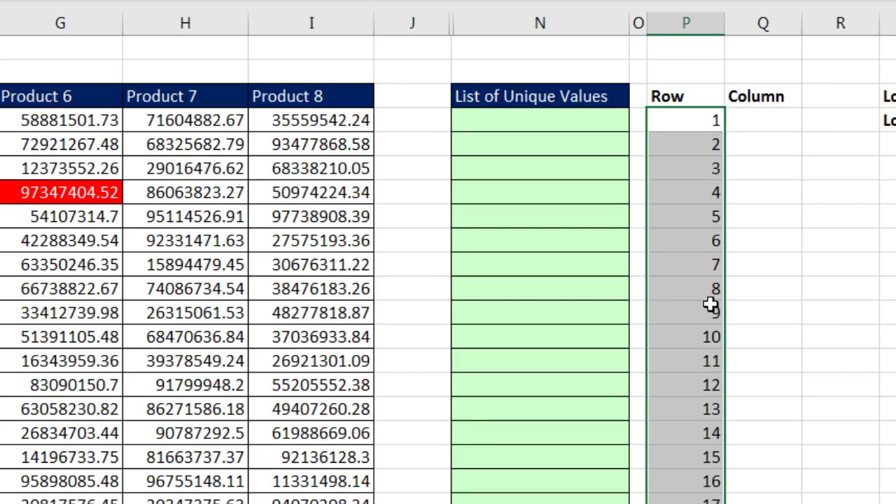
Divide the ROWS formula in P7 by 8 and fill it down the Row column.
click(712, 243)
key(F2)
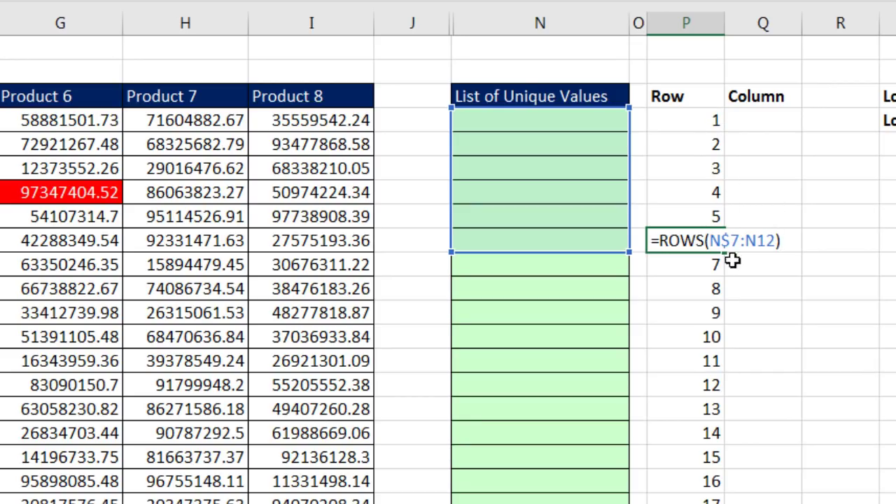
key(ctrl+Return)
click(695, 122)
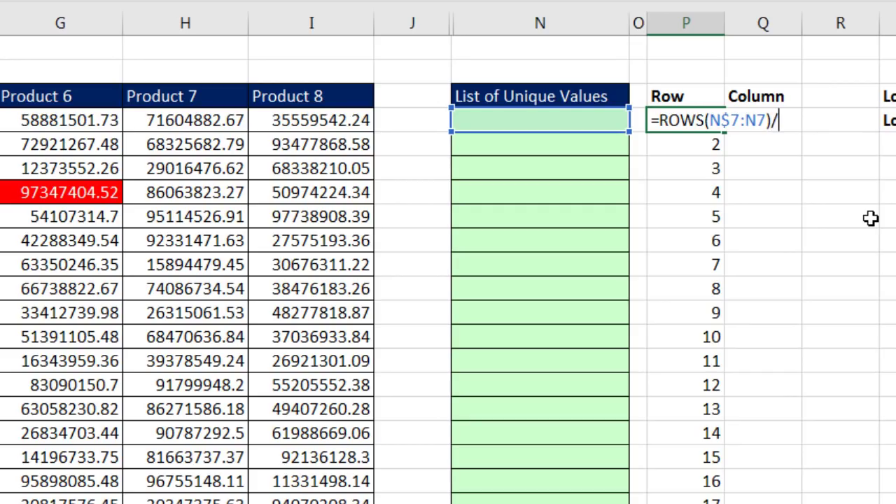
key(ctrl+Return)
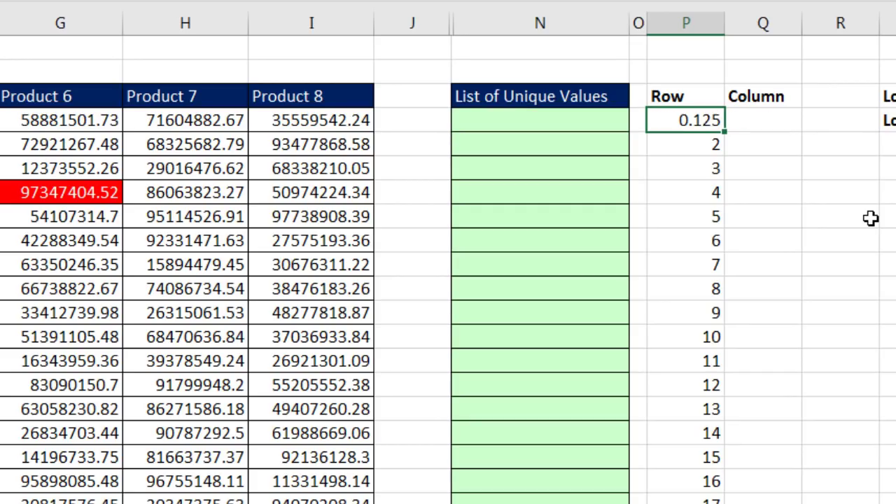
double_click(727, 133)
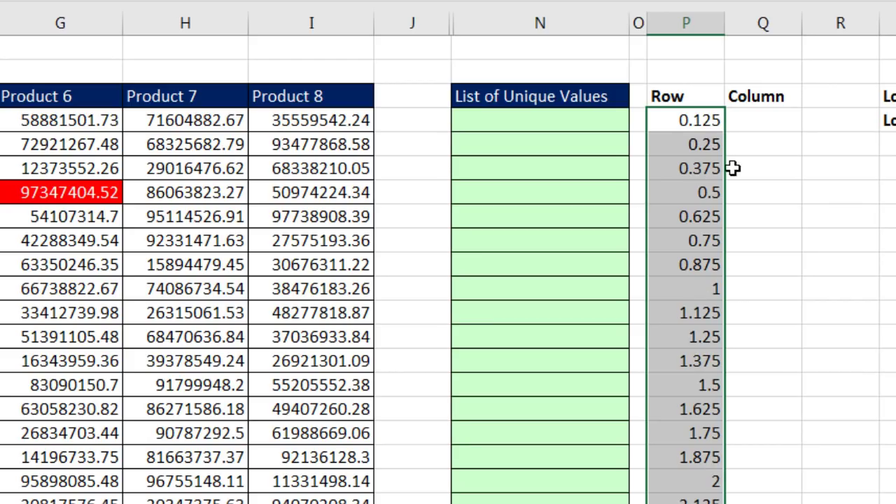
Wrap the Row column formula in ROUNDUP with 0 digits, as =ROUNDUP(ROWS(N$7:N7)/8,0), for all the selected cells.
key(F2)
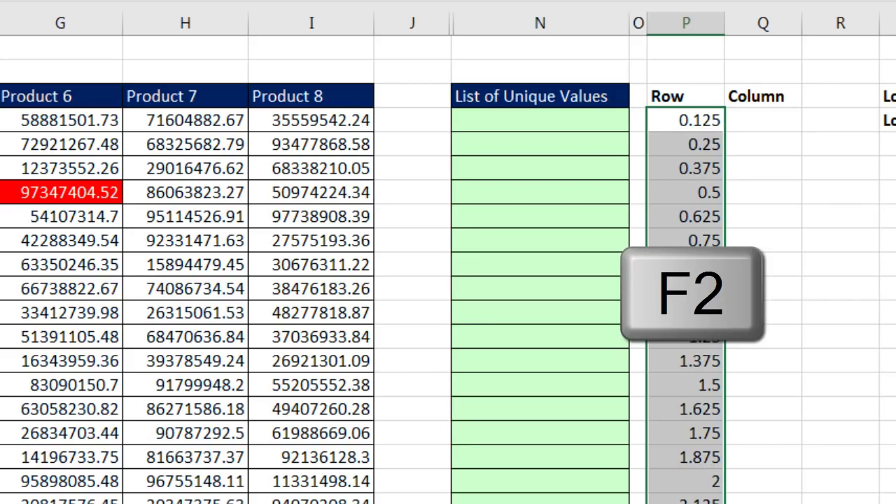
click(661, 123)
text(round)
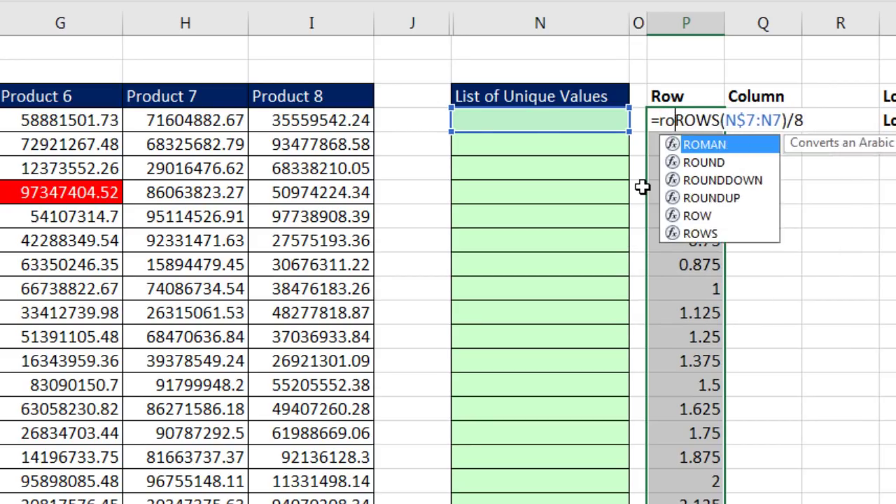
text(u)
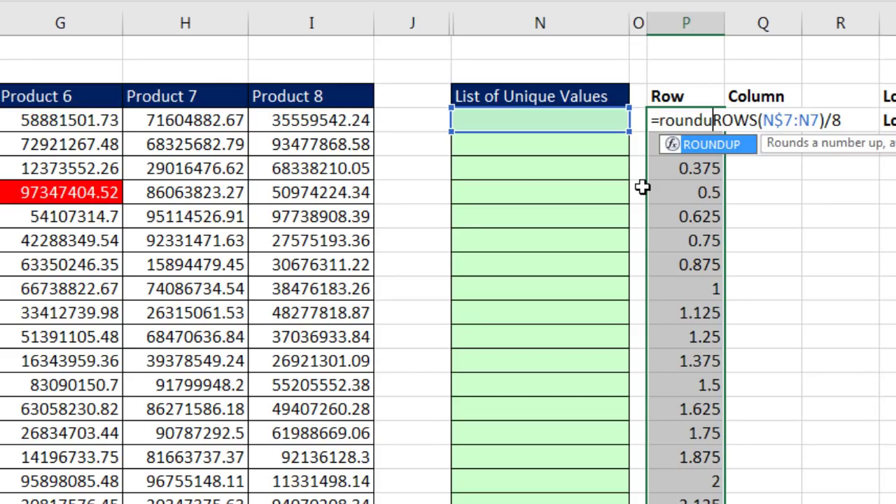
key(Tab)
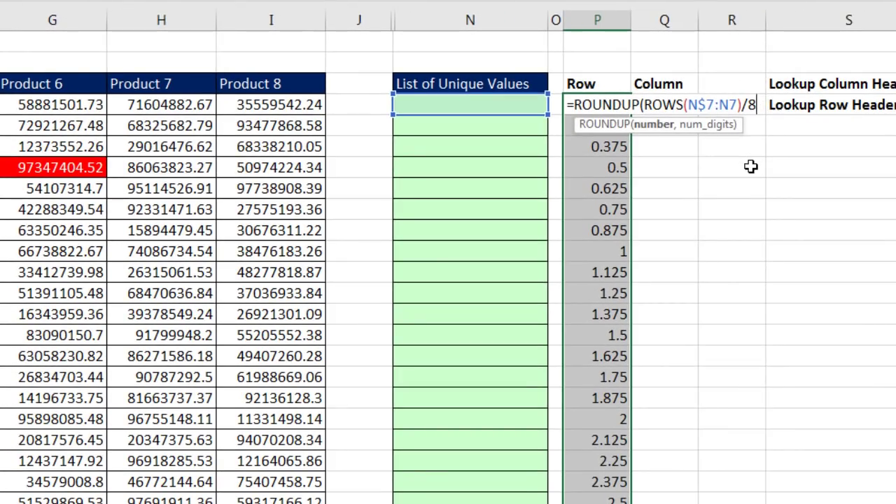
text(,0)
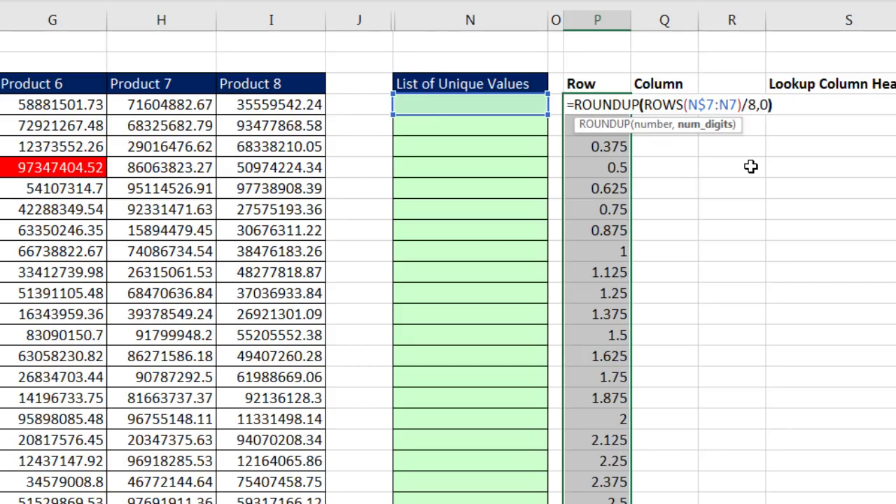
key(ctrl+Return)
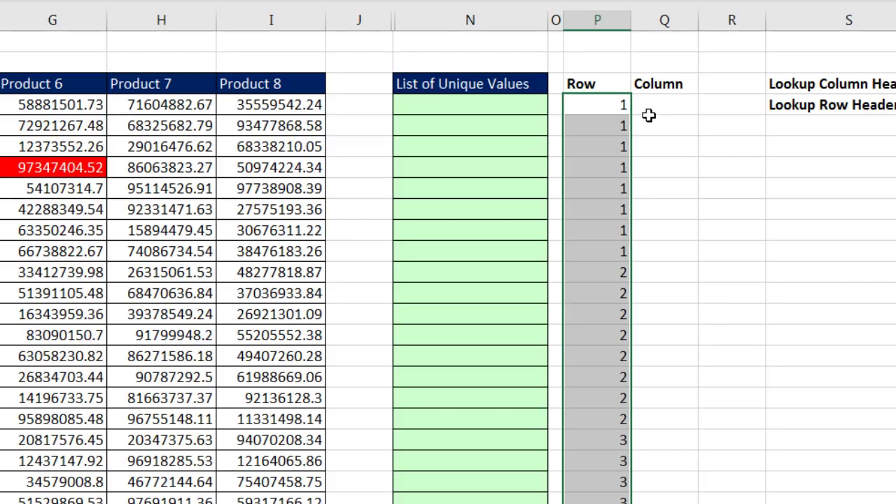
Reuse the ROWS(N$7:N7) part of the P7 formula to enter =ROWS(N$7:N7)-1 in Q7 and fill it down the Column column.
double_click(616, 106)
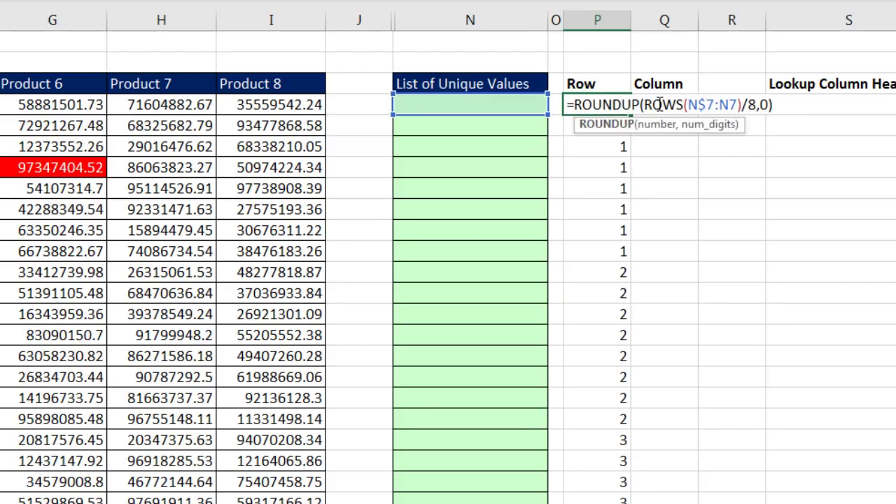
drag(649, 105, 745, 105)
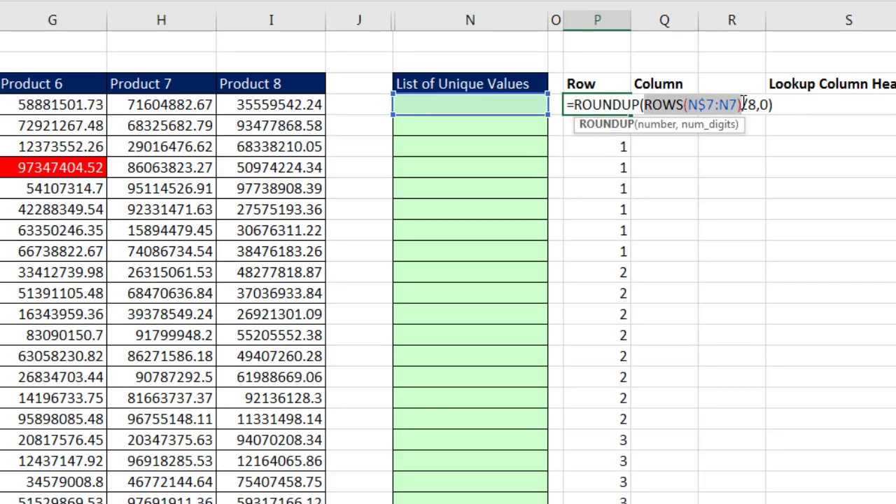
key(ctrl+c)
key(Escape)
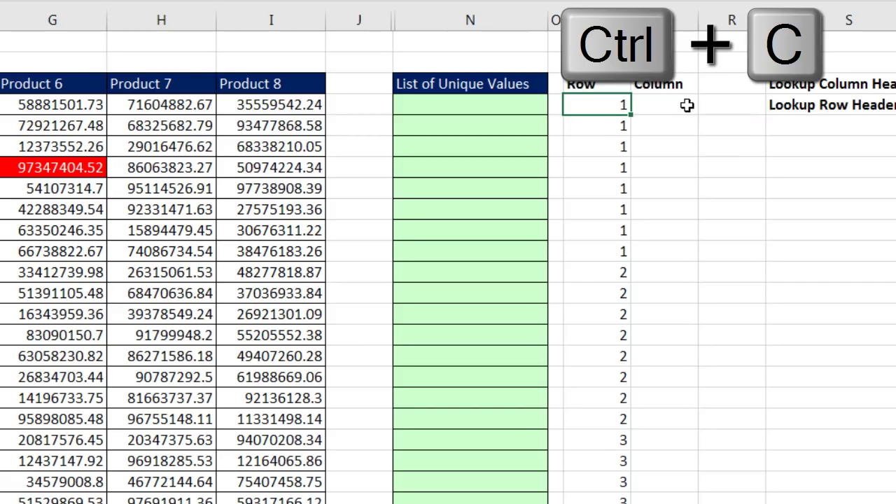
click(675, 103)
text(=)
key(ctrl+v)
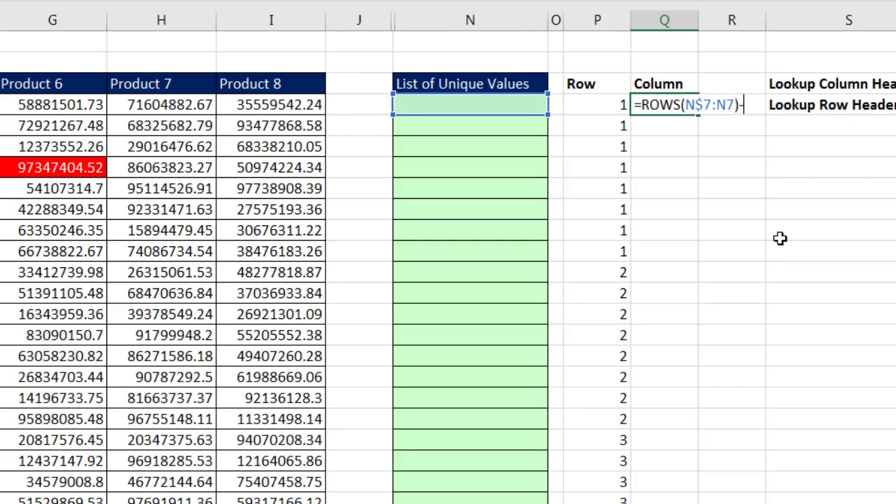
key(ctrl+Return)
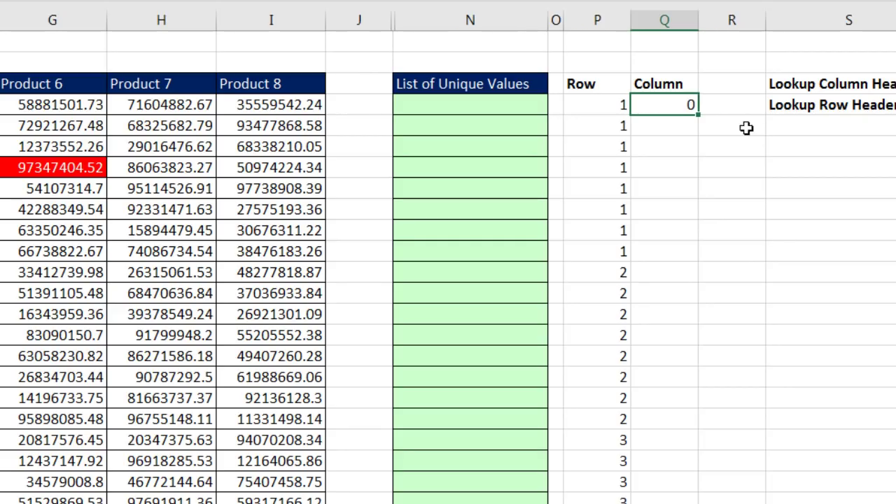
drag(699, 116, 693, 501)
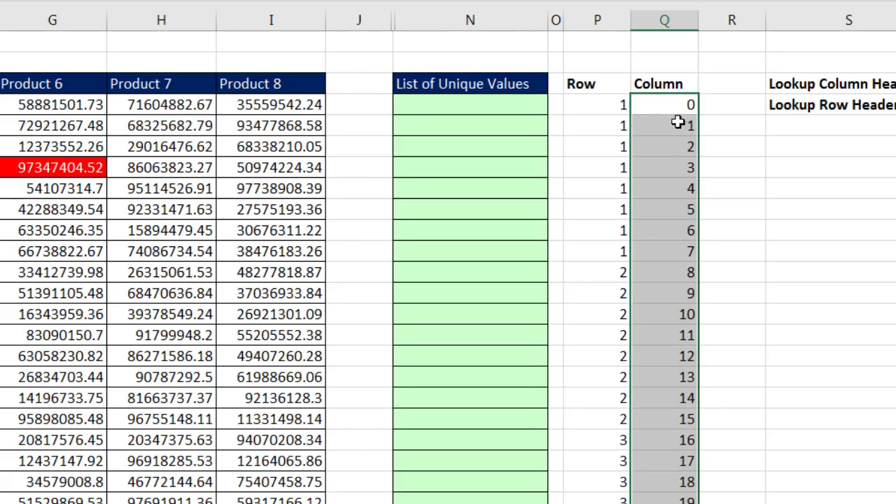
Wrap the Q7 formula in MOD with divisor 8, as =MOD(ROWS(N$7:N7)-1,8), and fill it down column Q.
drag(671, 107, 676, 266)
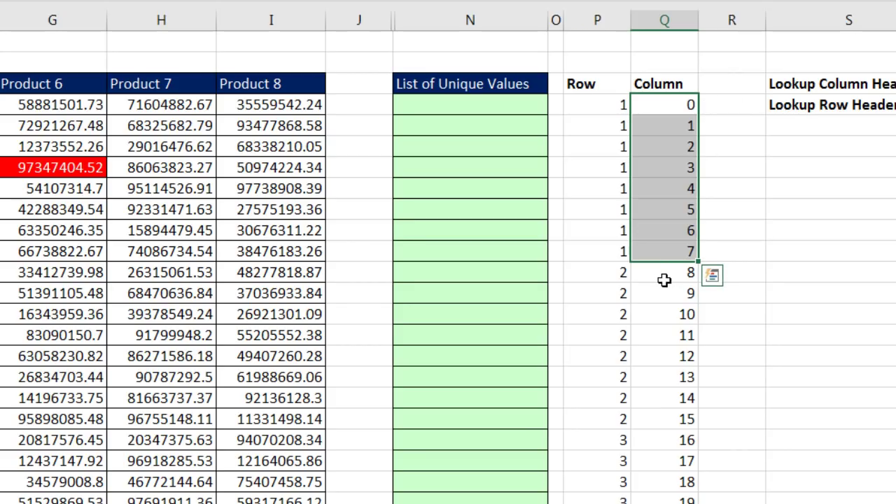
drag(664, 274, 690, 442)
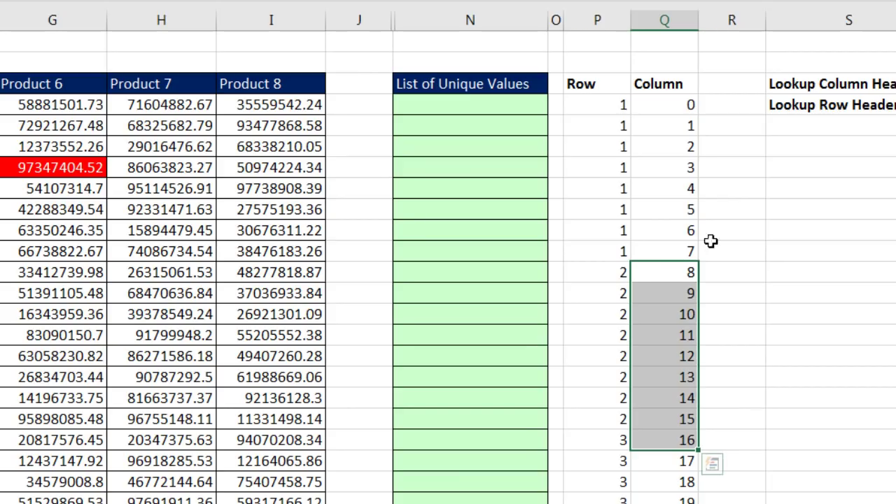
click(679, 105)
key(F2)
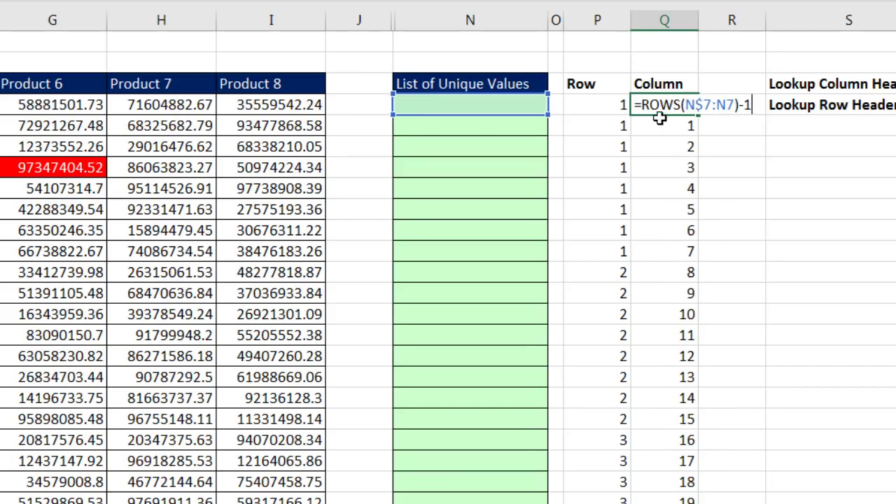
text(mo)
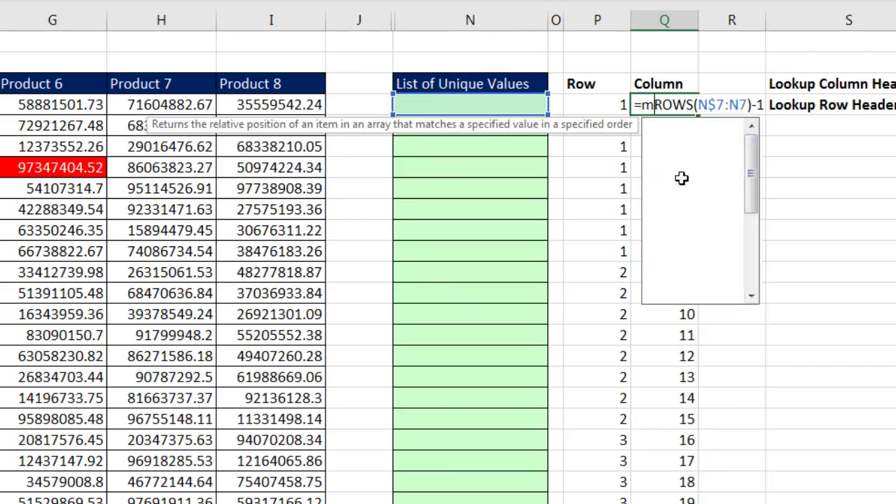
text(d)
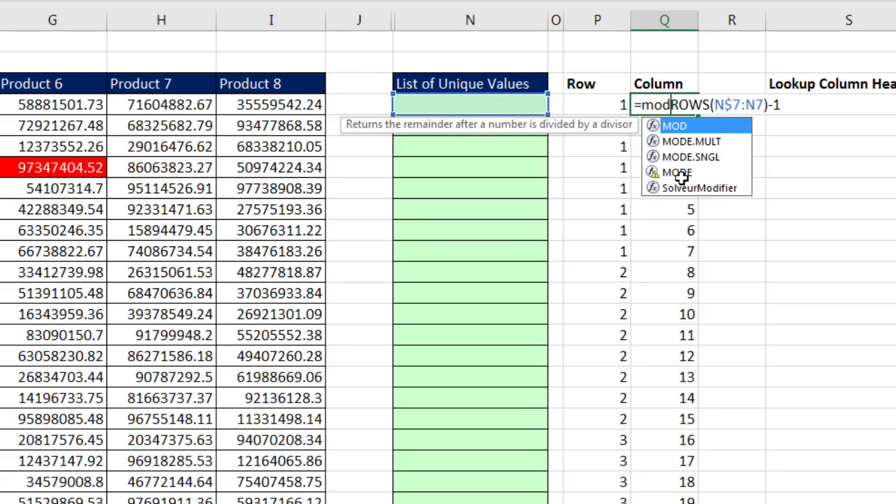
key(Tab)
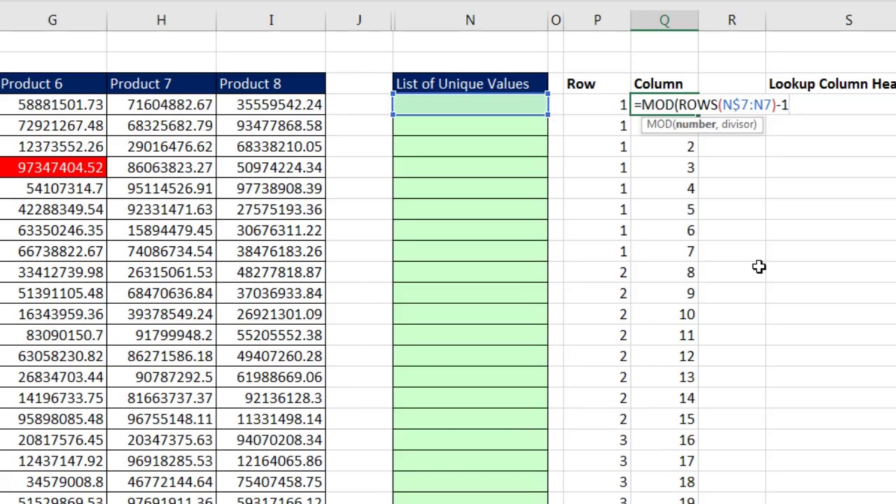
text(,8)
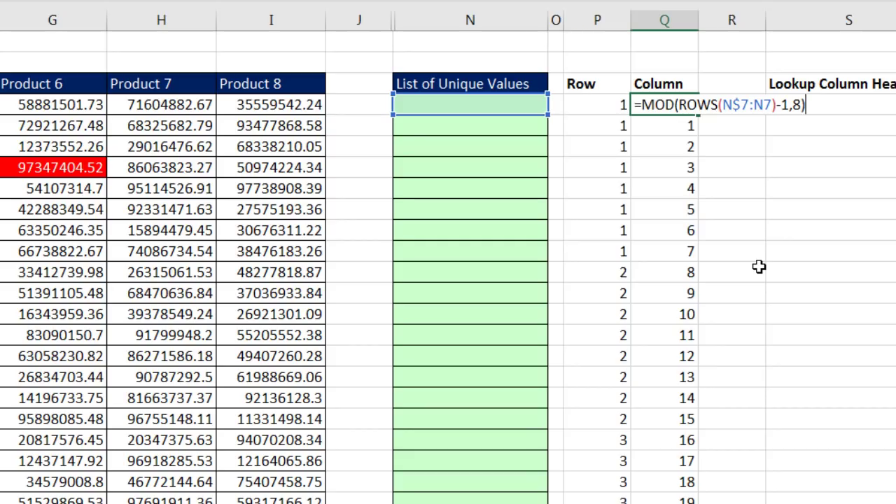
key(ctrl+Return)
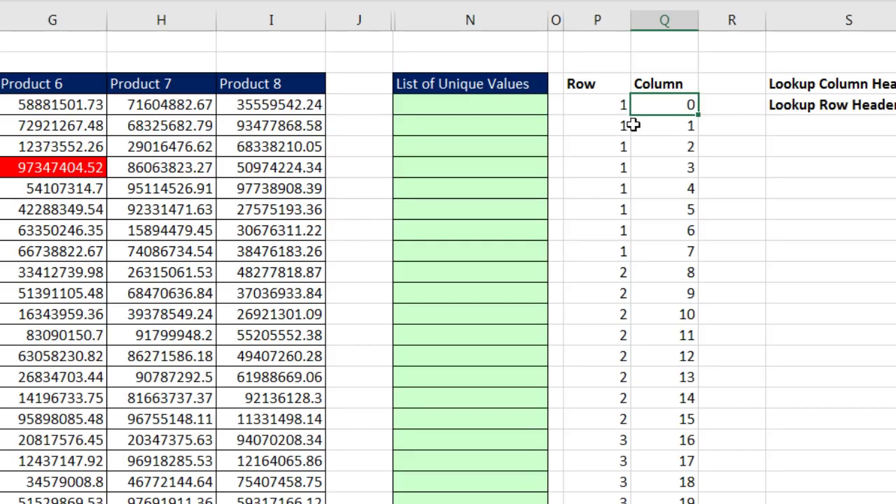
double_click(700, 115)
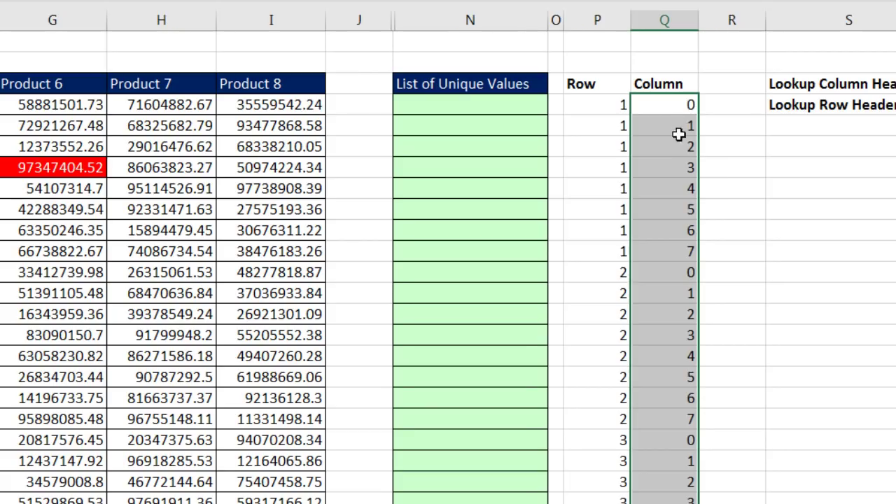
Add 1 to the MOD formula throughout the filled cells of column Q, as =MOD(ROWS(N$7:N7)-1,8)+1.
key(F2)
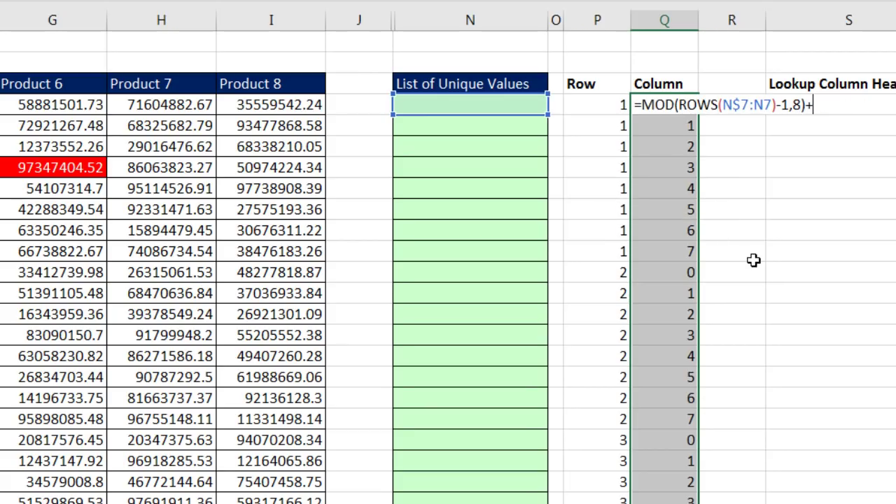
text(+1)
key(ctrl+Return)
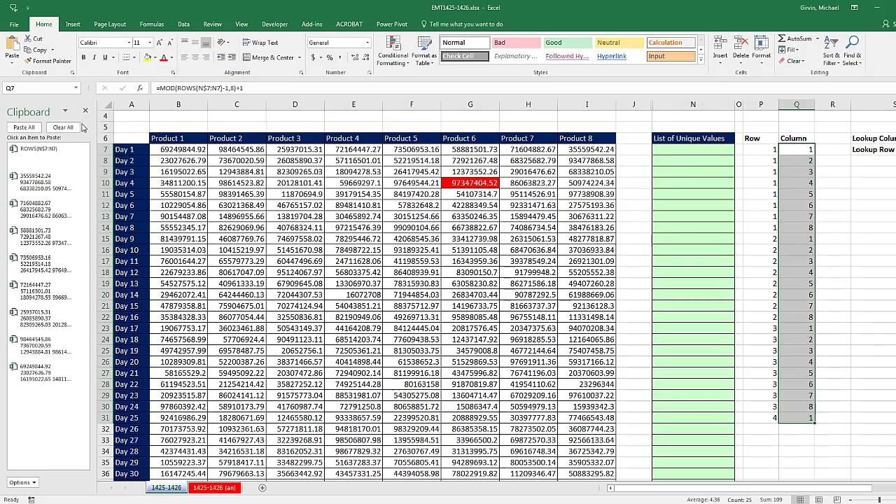
Clear all items from the Office Clipboard and copy the ROUNDUP formula text from P7, without its equals sign.
click(63, 127)
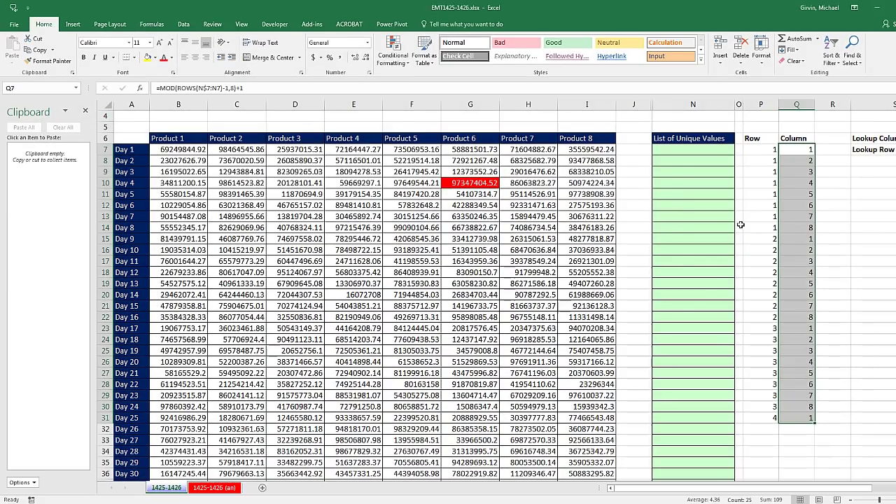
click(744, 151)
key(F2)
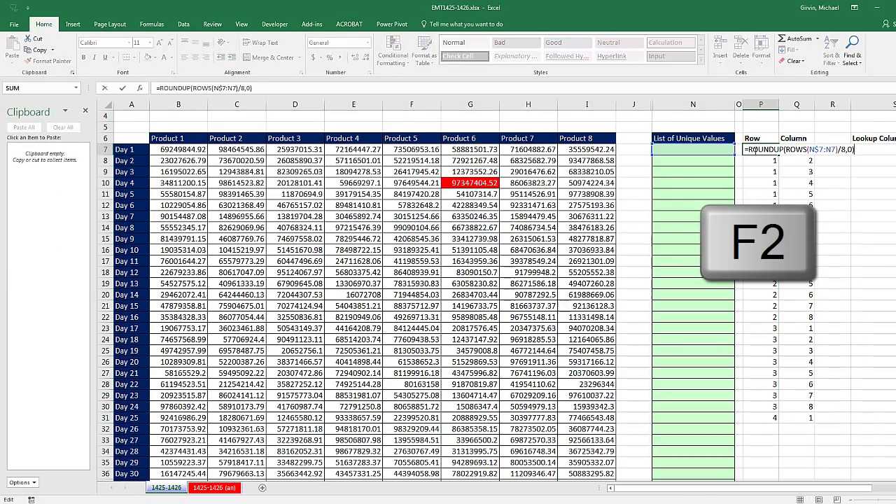
drag(748, 150, 869, 153)
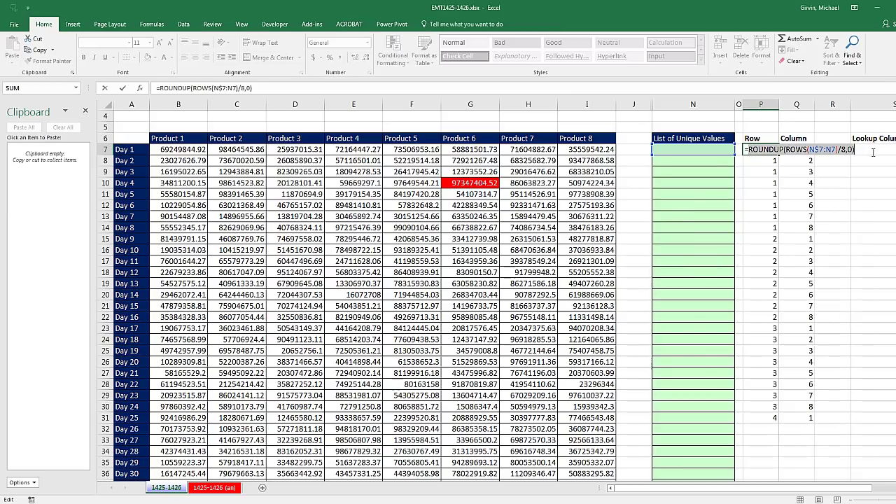
key(ctrl+c)
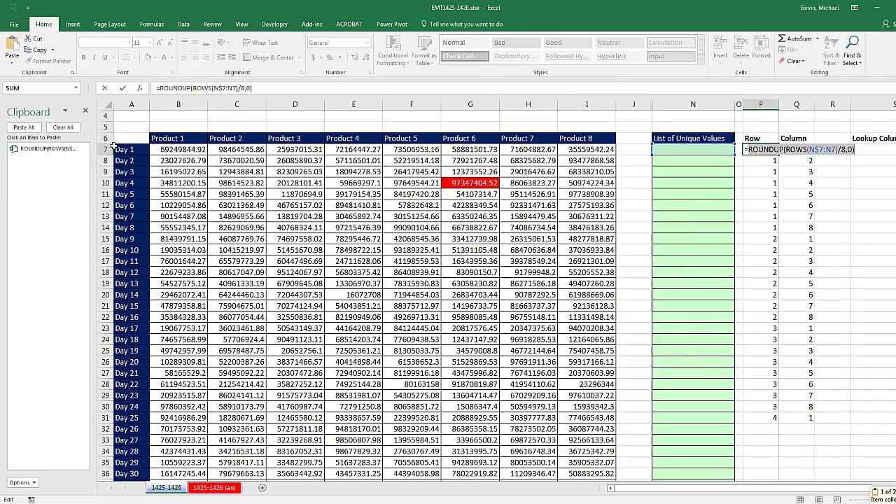
key(Escape)
Copy the MOD formula text from Q7 without its equals sign and float the Office Clipboard over the sheet near column N.
click(808, 150)
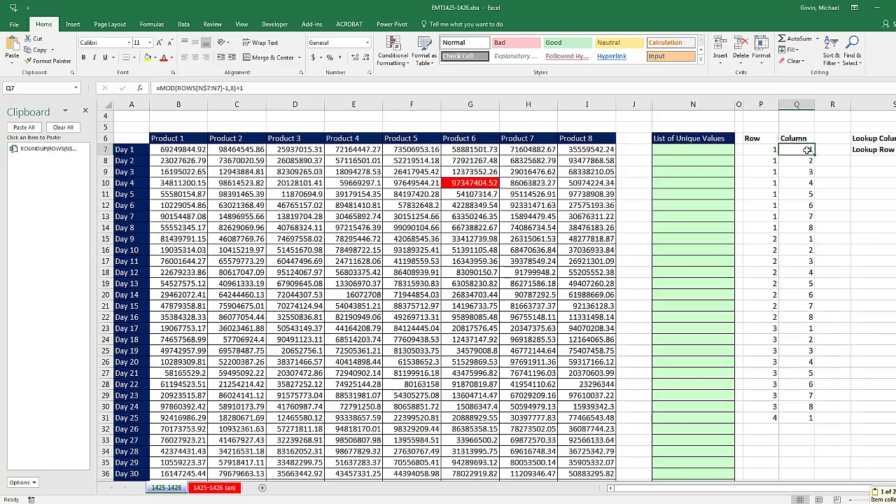
key(F2)
drag(784, 149, 881, 150)
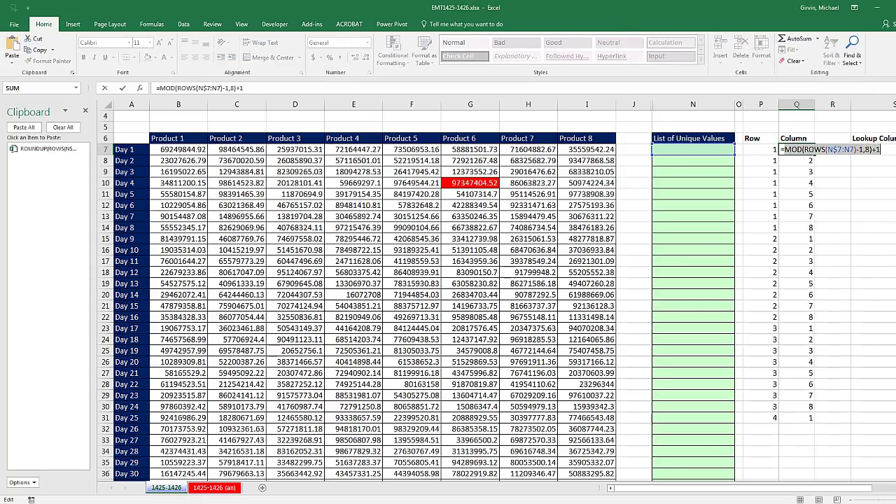
key(ctrl+c)
key(Escape)
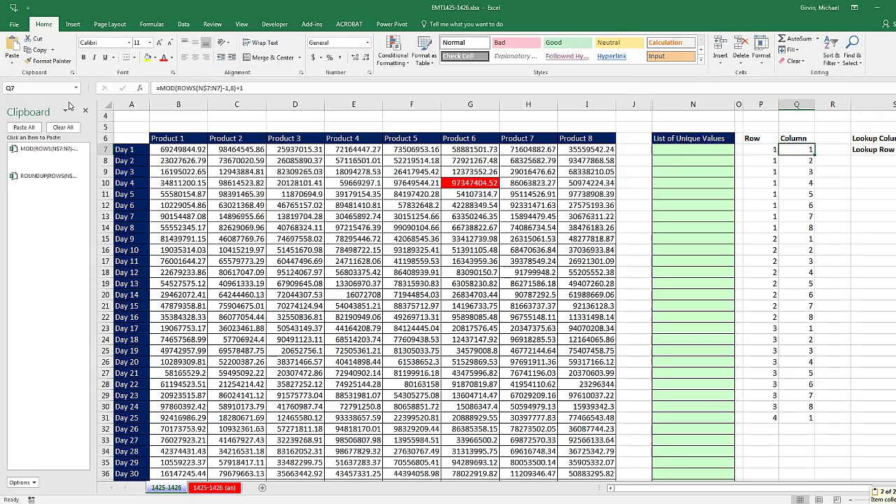
drag(43, 109, 484, 127)
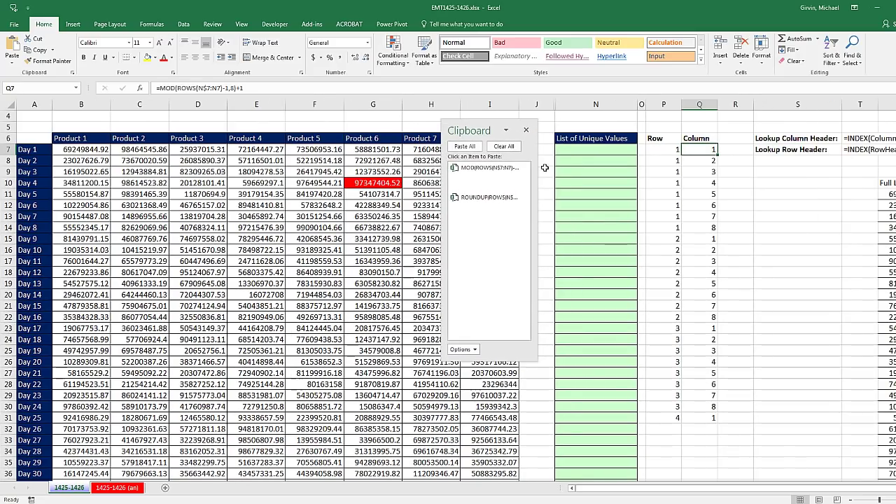
Start an INDEX formula in N7 with the whole product-by-day table, locked as $B$7:$I$46, as its array.
click(596, 149)
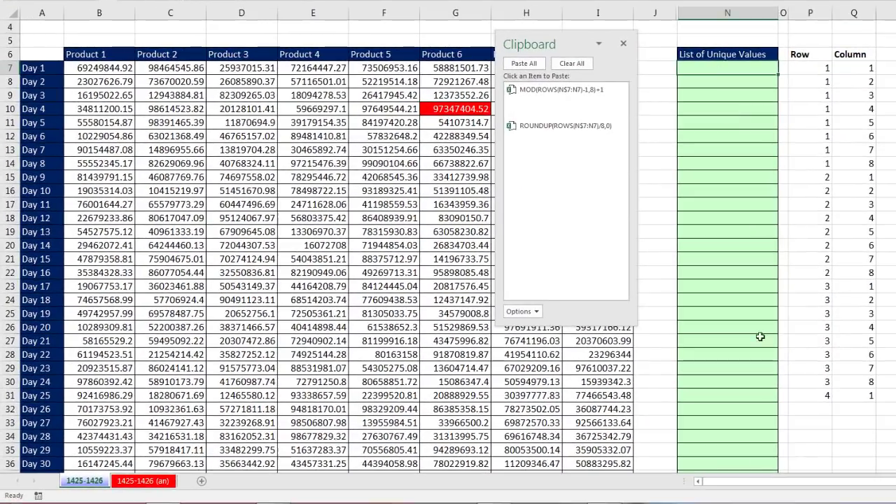
text(=INDEX()
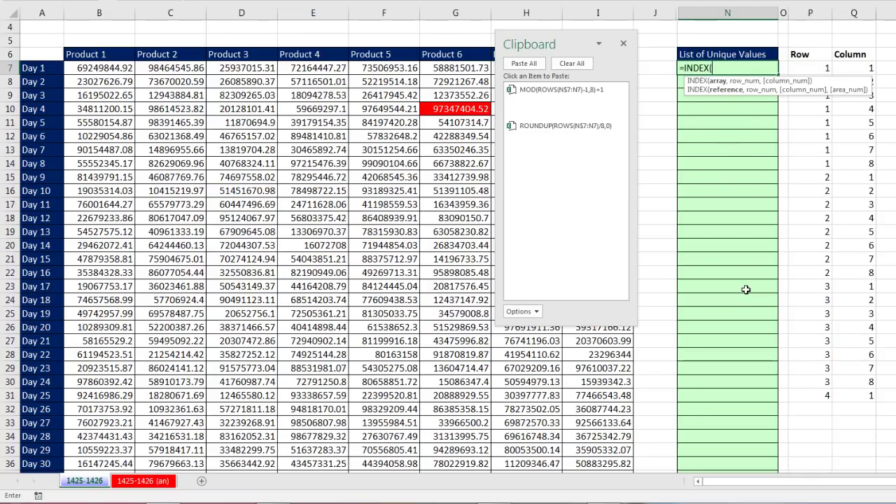
click(88, 72)
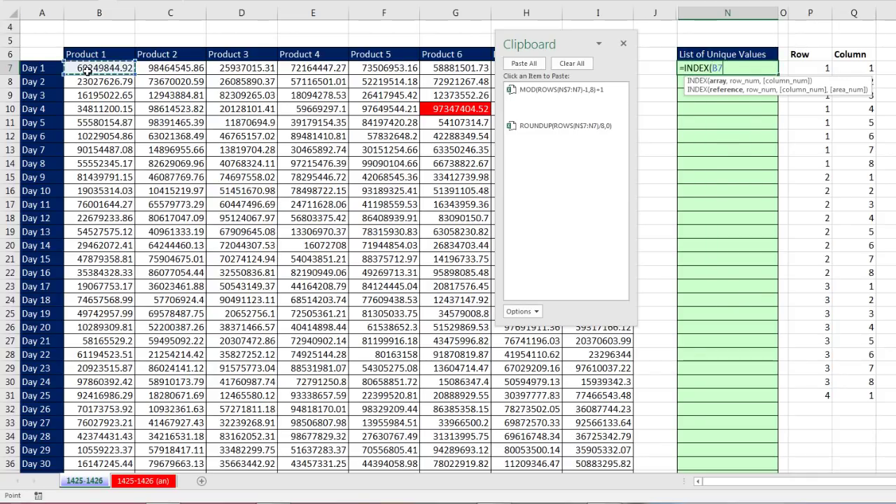
key(ctrl+shift+Right)
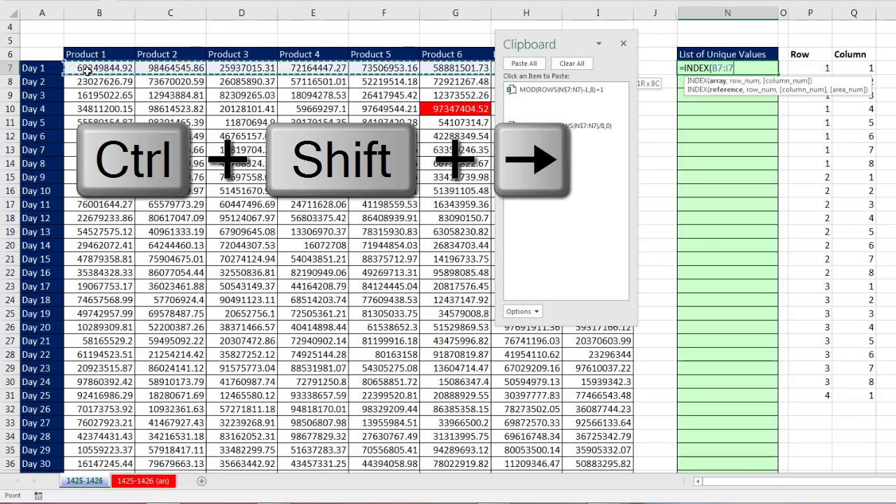
key(ctrl+shift+Down)
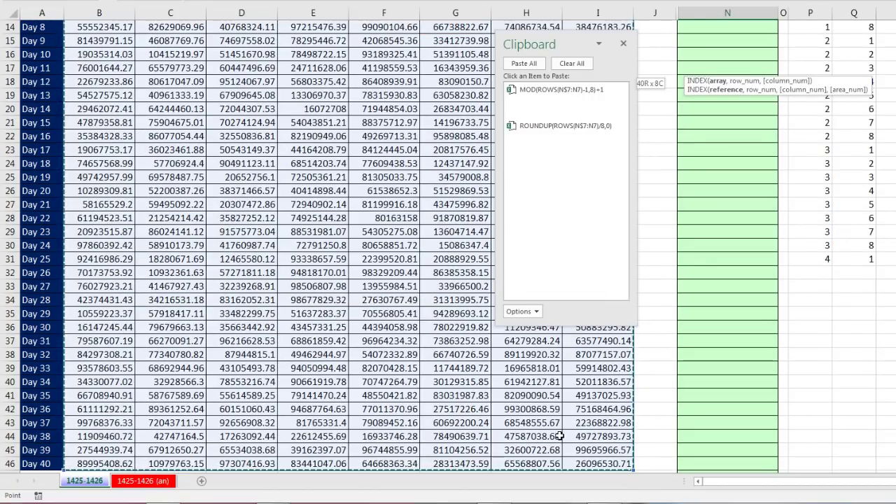
key(F4)
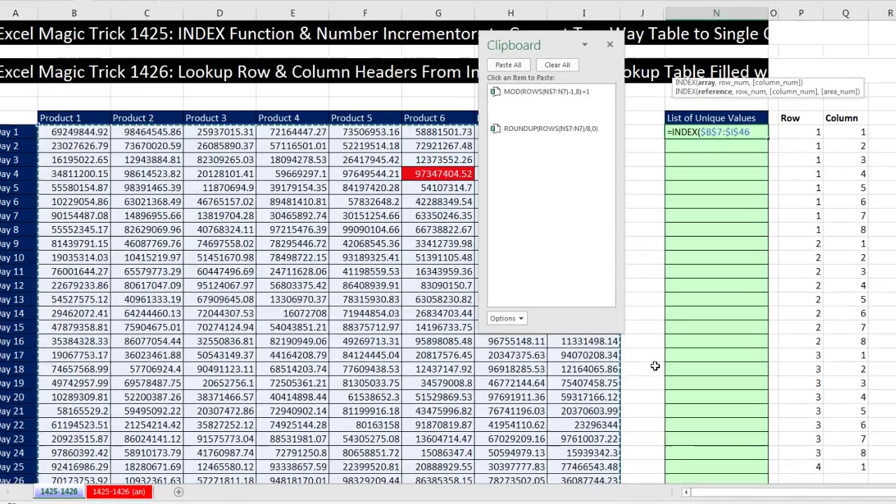
Insert the copied ROUNDUP(ROWS(N$7:N7)/8,0) as the row_num argument and MOD(ROWS(N$7:N7)-1,8)+1 as the column_num argument.
text(,)
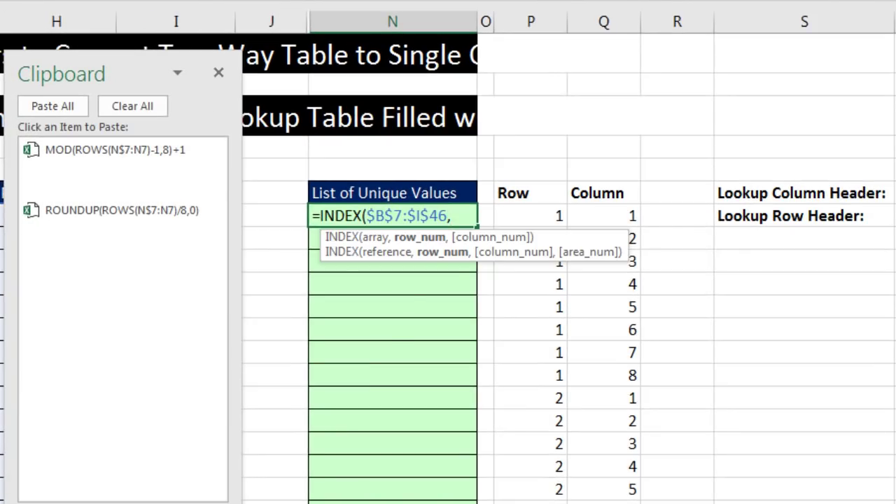
click(146, 231)
text(,0),)
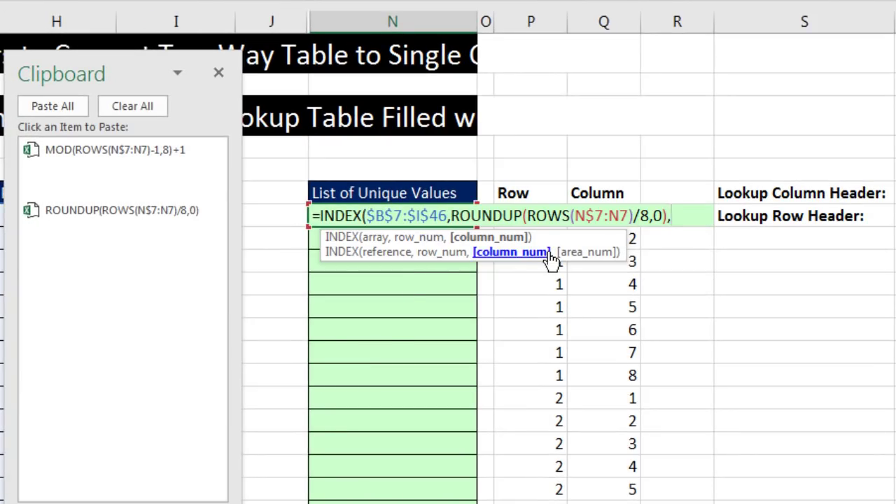
click(115, 176)
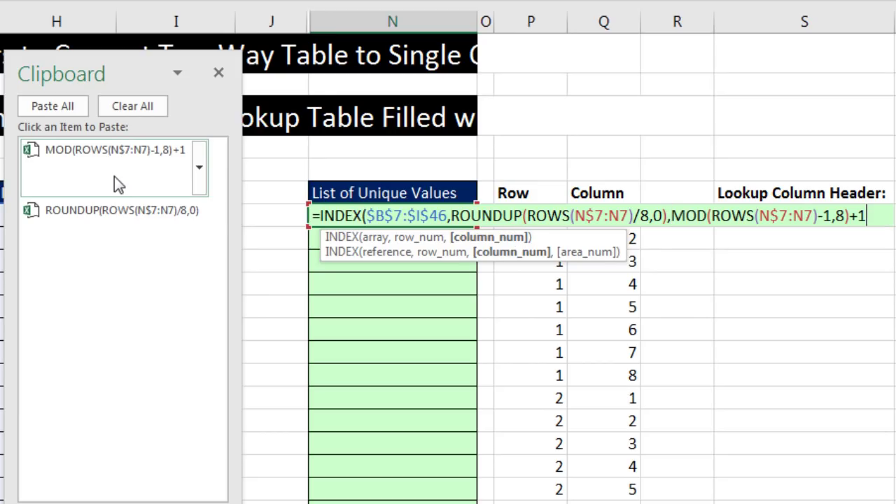
Check the row_num, column_num and array arguments of the INDEX formula and enter it in N7, keeping the cell selected.
click(415, 238)
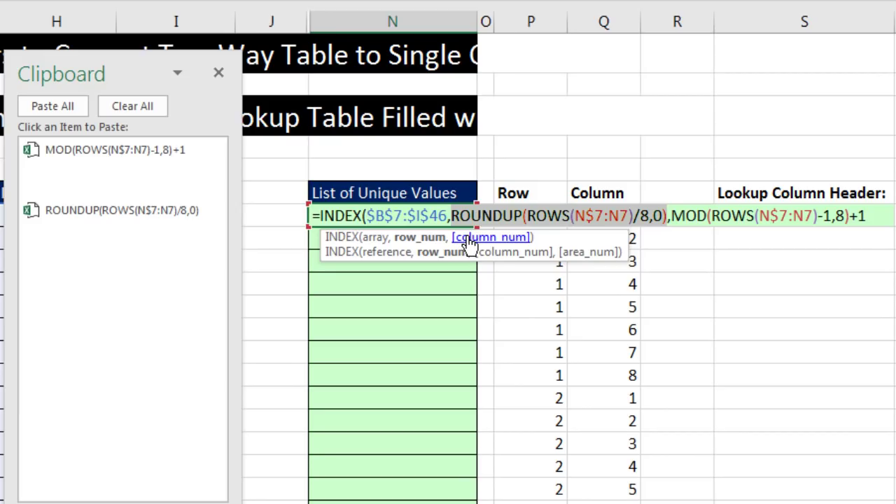
click(469, 238)
click(374, 238)
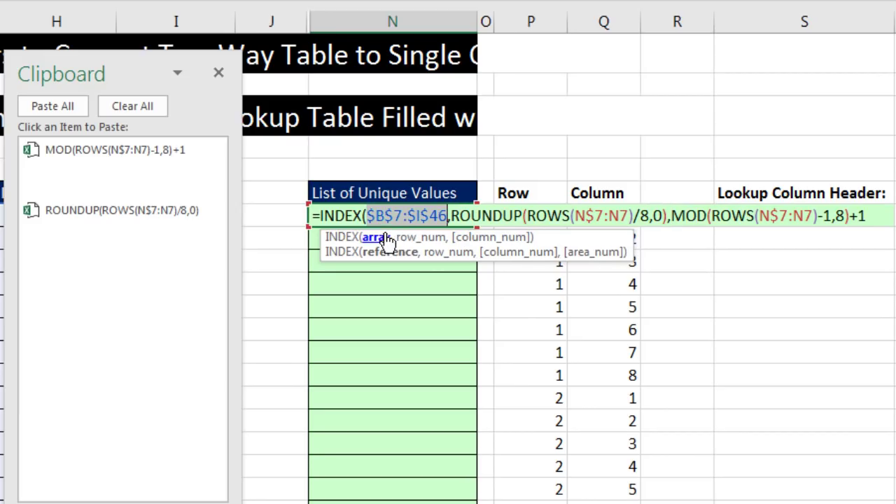
click(865, 223)
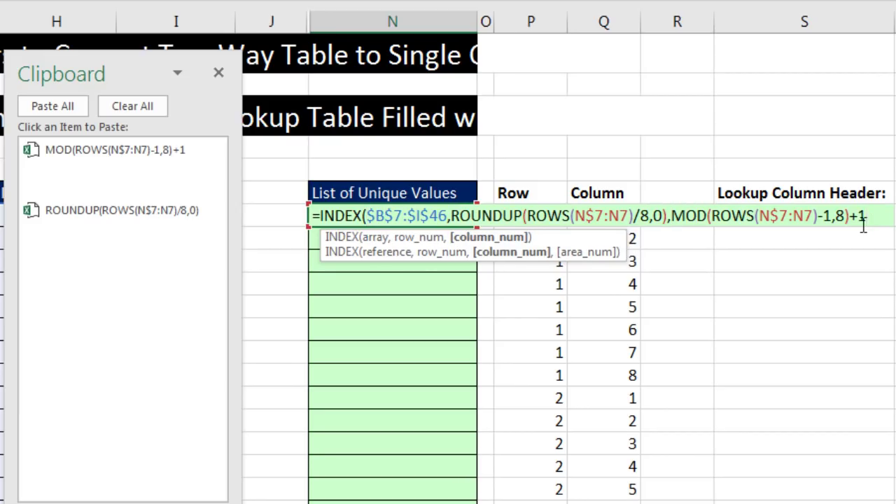
key(ctrl+Return)
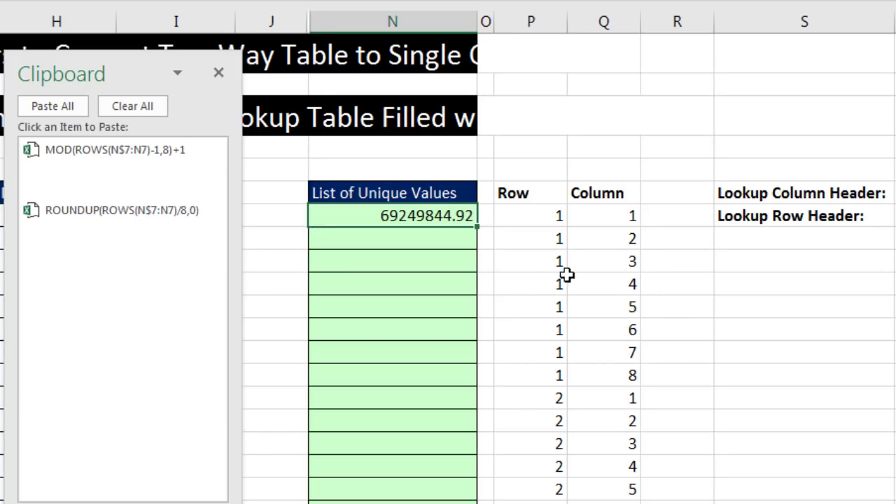
Copy the INDEX formula from N7 and paste it through the rest of the green list range down to N326.
key(ctrl+c)
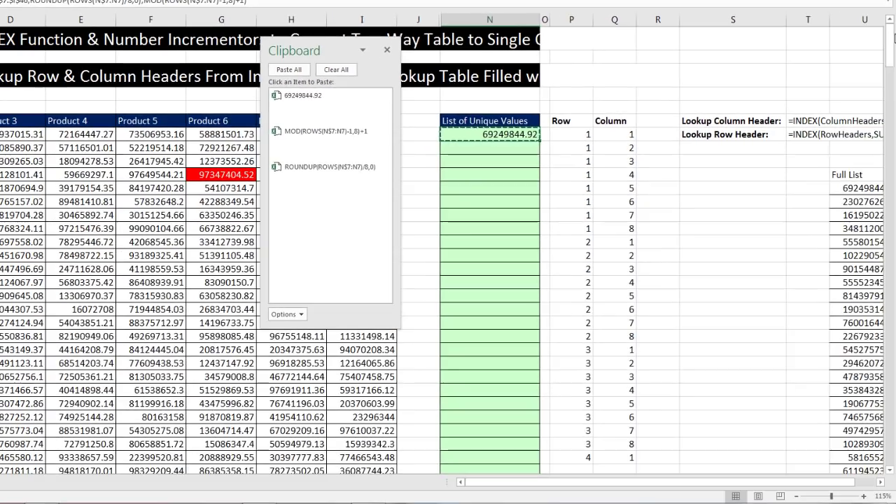
drag(892, 38, 892, 434)
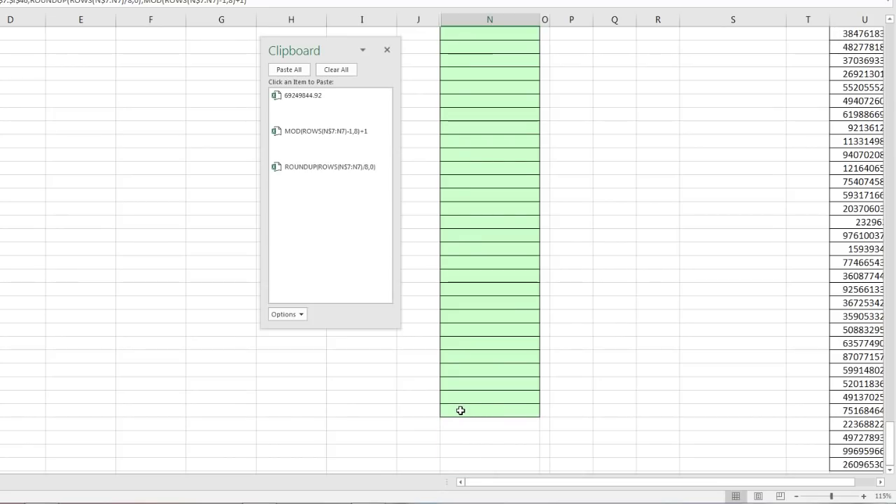
key(shift)
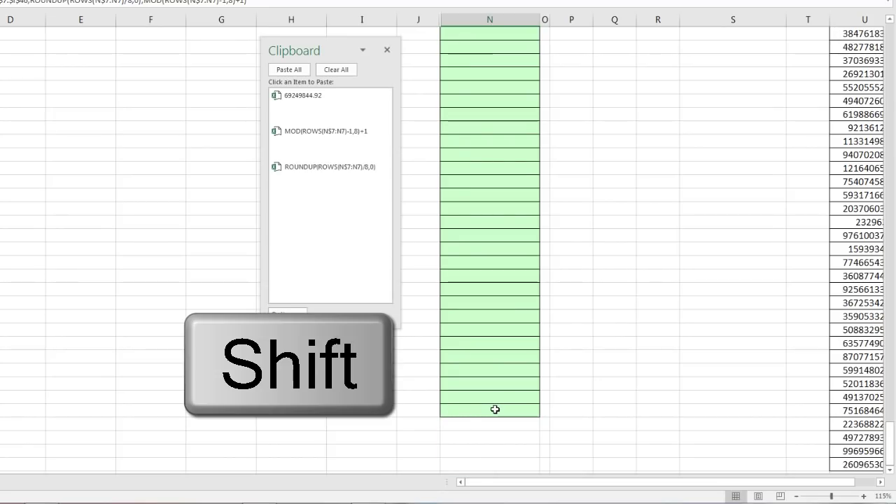
shift+click(495, 410)
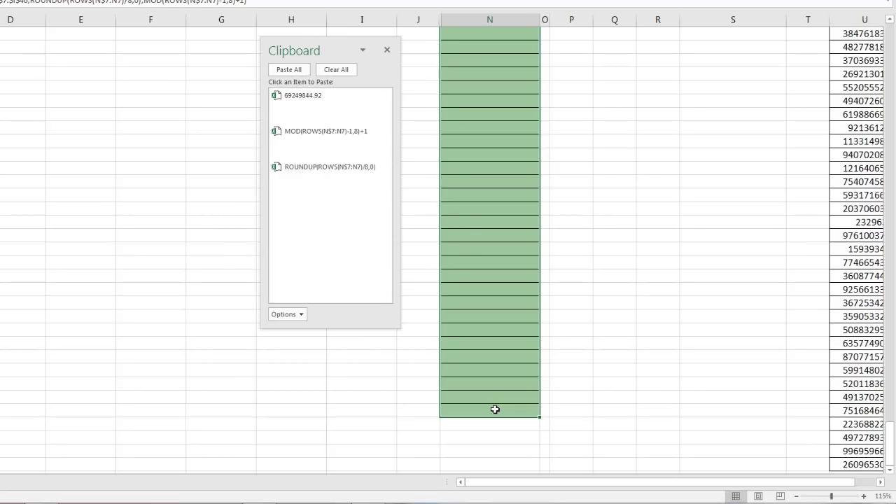
key(ctrl+v)
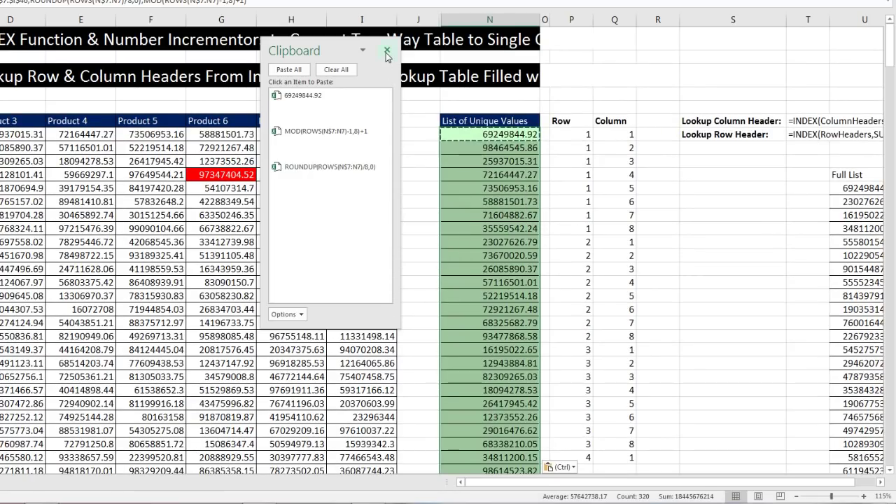
Dock the floating Office Clipboard beside the sheet and end copy mode.
drag(280, 50, 250, 50)
double_click(251, 50)
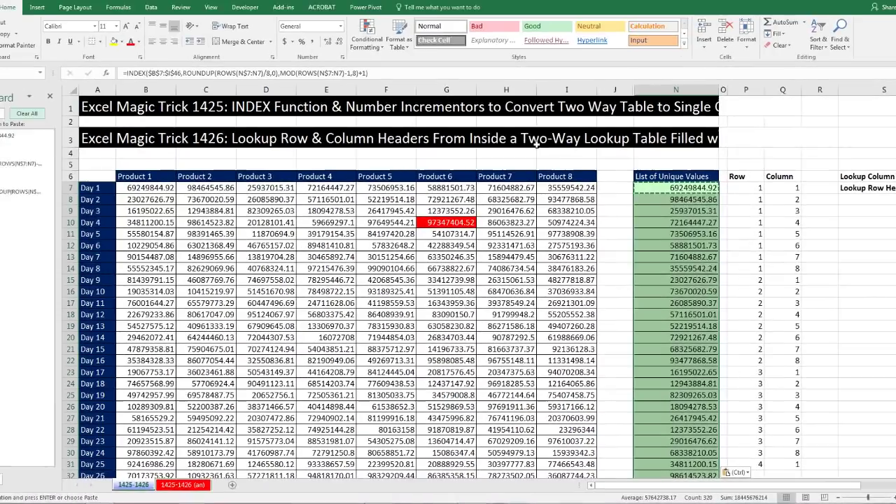
key(Escape)
Examine the INDEX formula's references in the last list cell, N326, without changing it.
key(ctrl+Down)
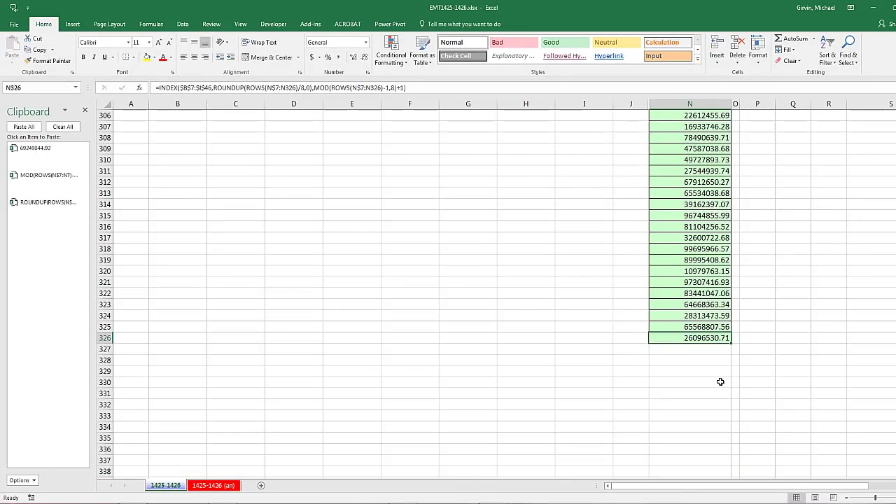
key(F2)
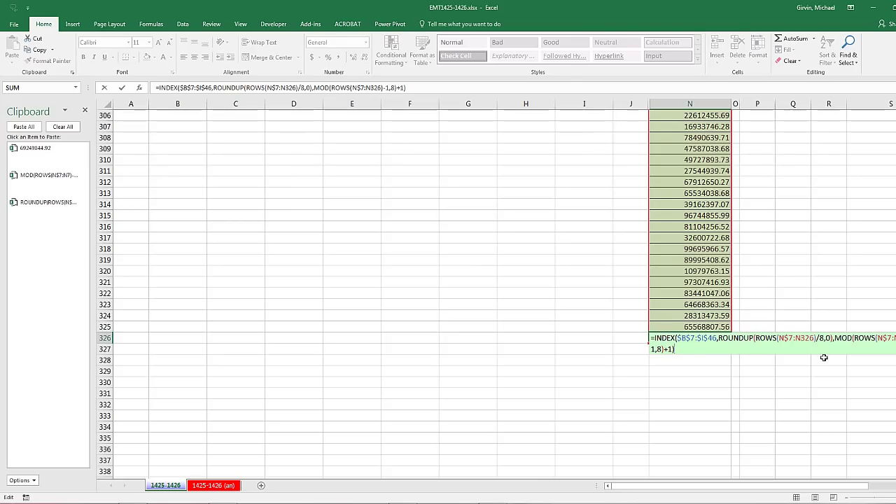
key(Escape)
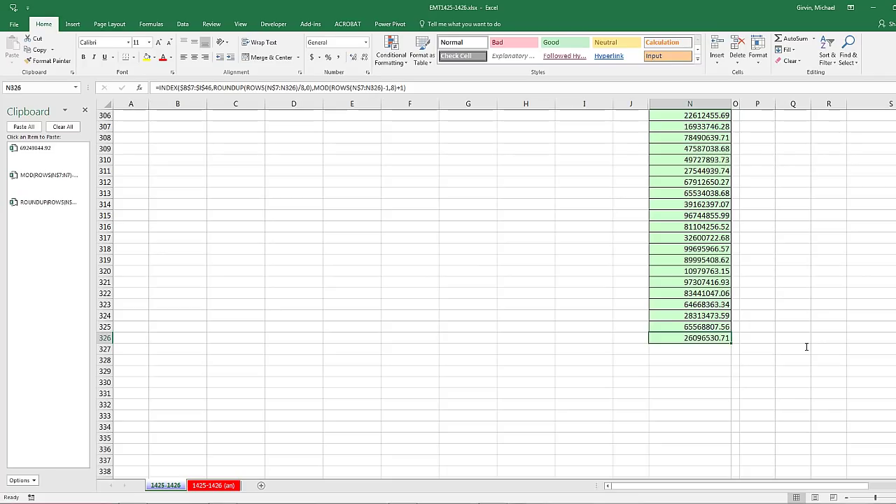
Return to the start of the sheet and select the red-highlighted table cell G10 to see its row and column headers.
key(ctrl+Home)
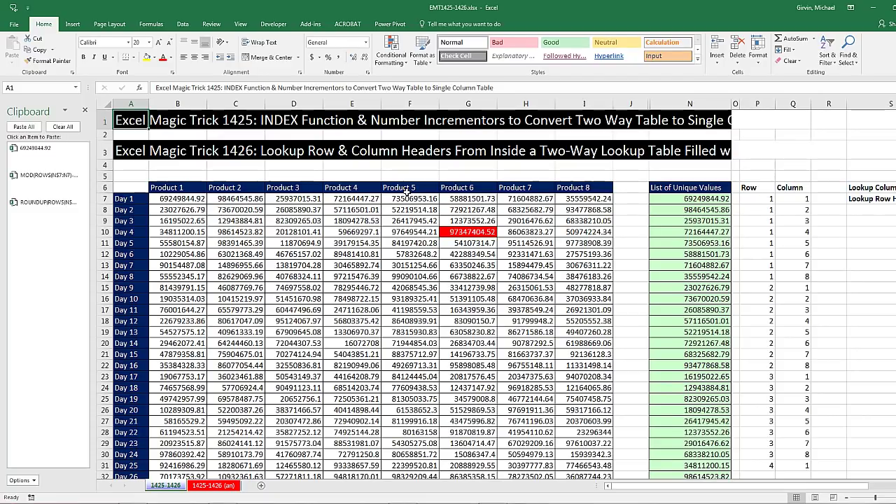
click(415, 289)
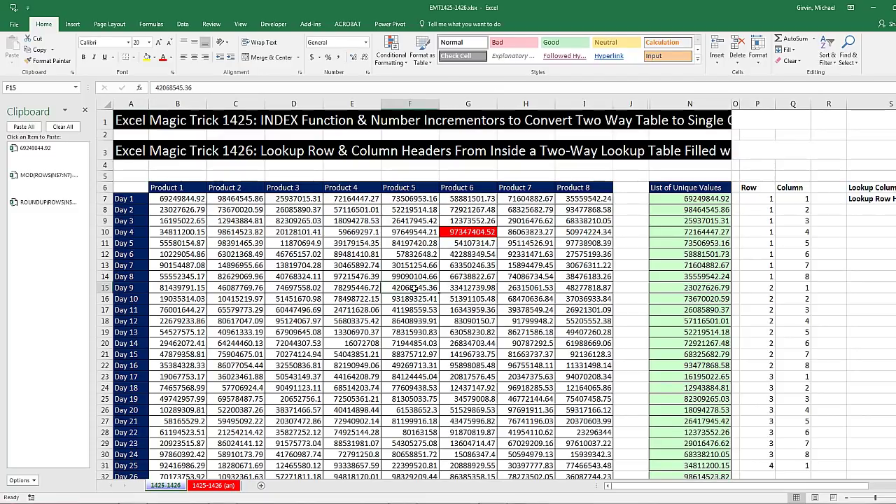
click(473, 232)
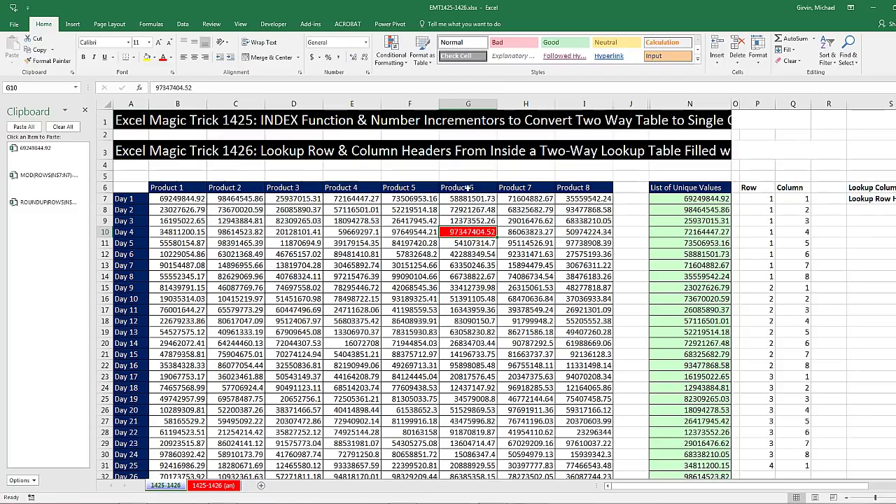